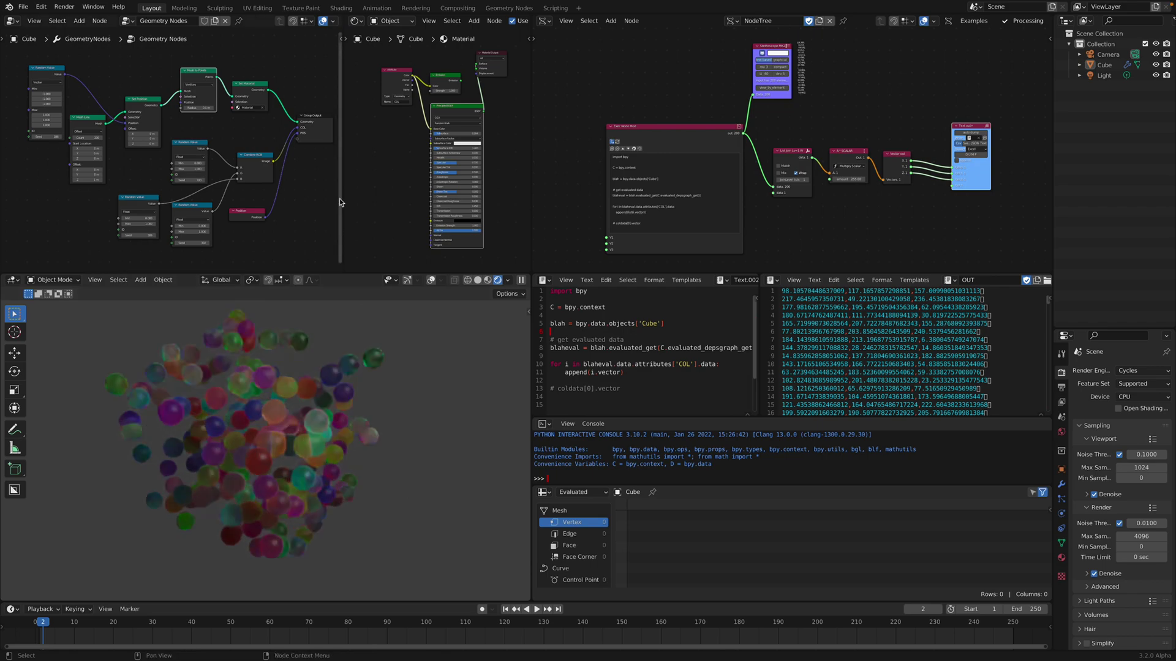
Switch the viewport to solid shading and widen the geometry node editor
drag(345, 169, 358, 166)
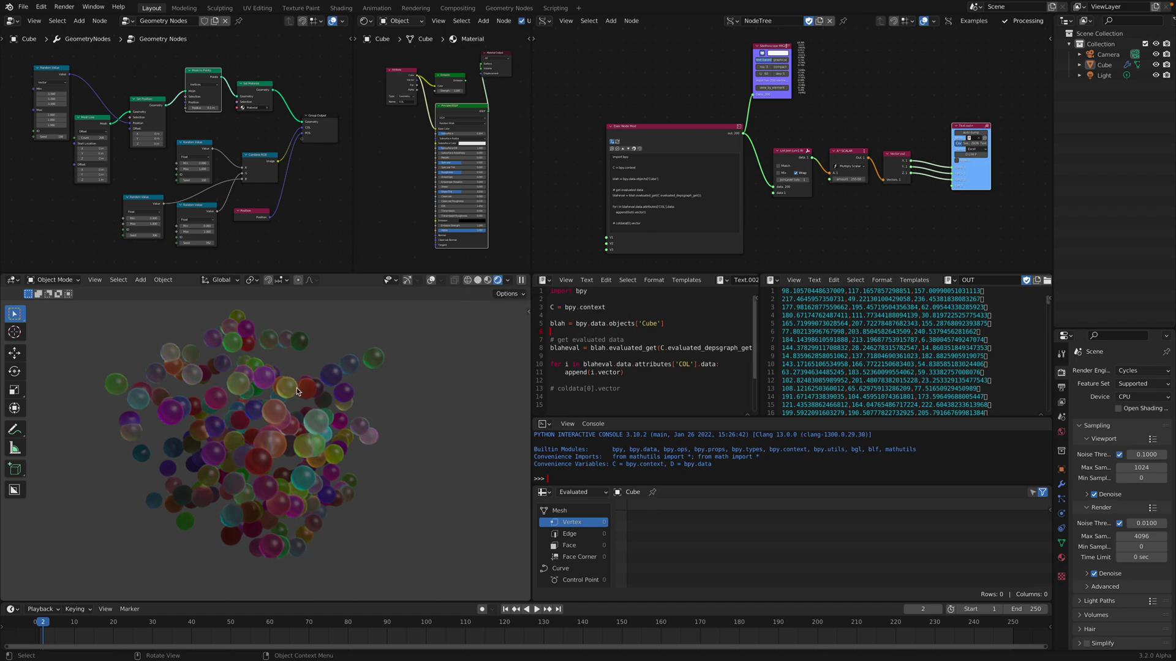
click(477, 282)
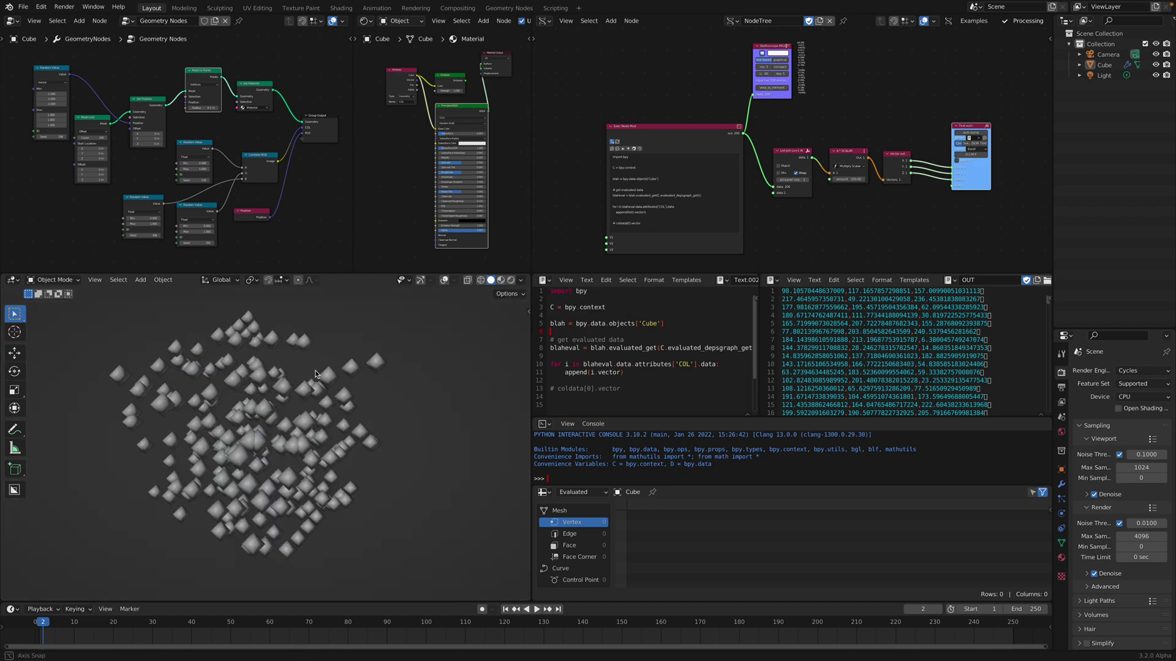
scroll(245, 466, up, 4)
drag(354, 186, 379, 186)
Examine the Mesh Line, Set Position and Mesh to Points nodes in the Cube's geometry node tree
middle_drag(168, 162, 210, 196)
scroll(165, 173, up, 4)
middle_drag(149, 163, 98, 158)
scroll(103, 174, up, 1)
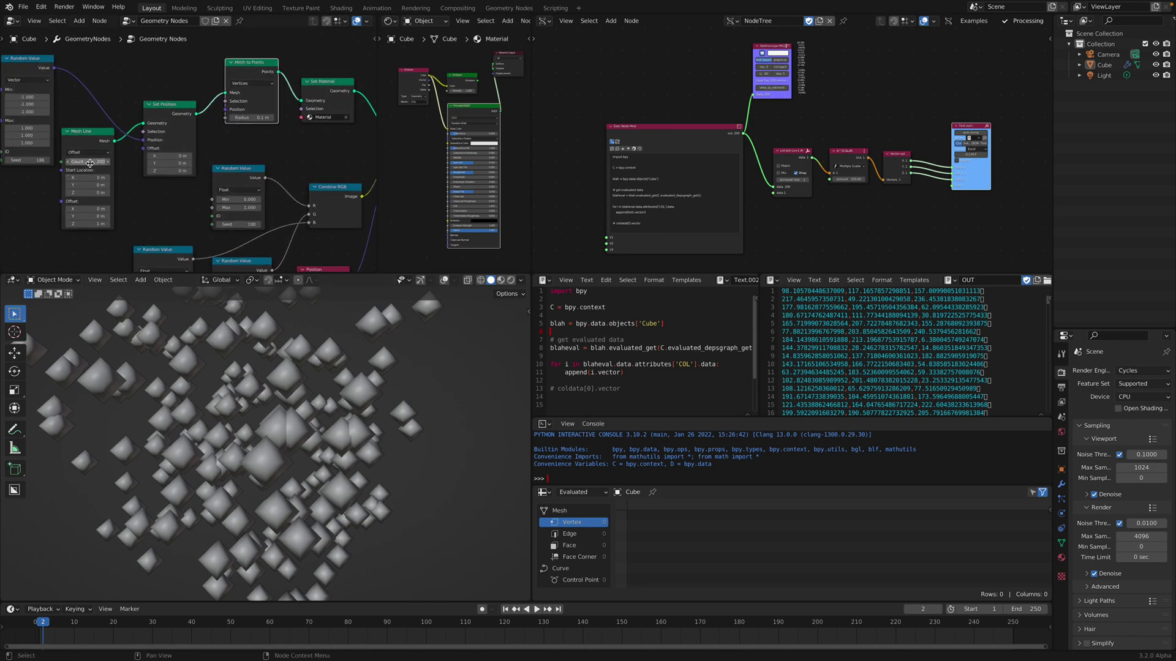
scroll(122, 164, up, 3)
scroll(158, 163, down, 3)
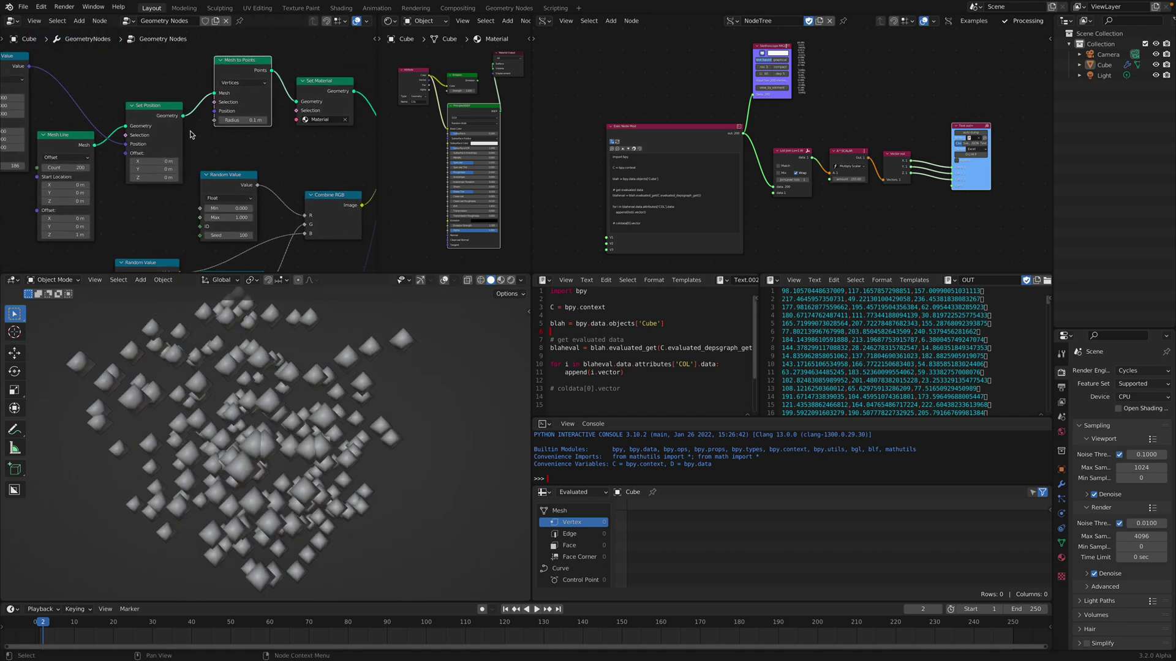
scroll(248, 194, right, 5)
middle_drag(234, 162, 231, 125)
Reposition the Combine RGB node slightly in the geometry node tree
drag(194, 111, 197, 119)
drag(284, 137, 279, 148)
middle_drag(266, 149, 213, 159)
scroll(204, 167, down, 1)
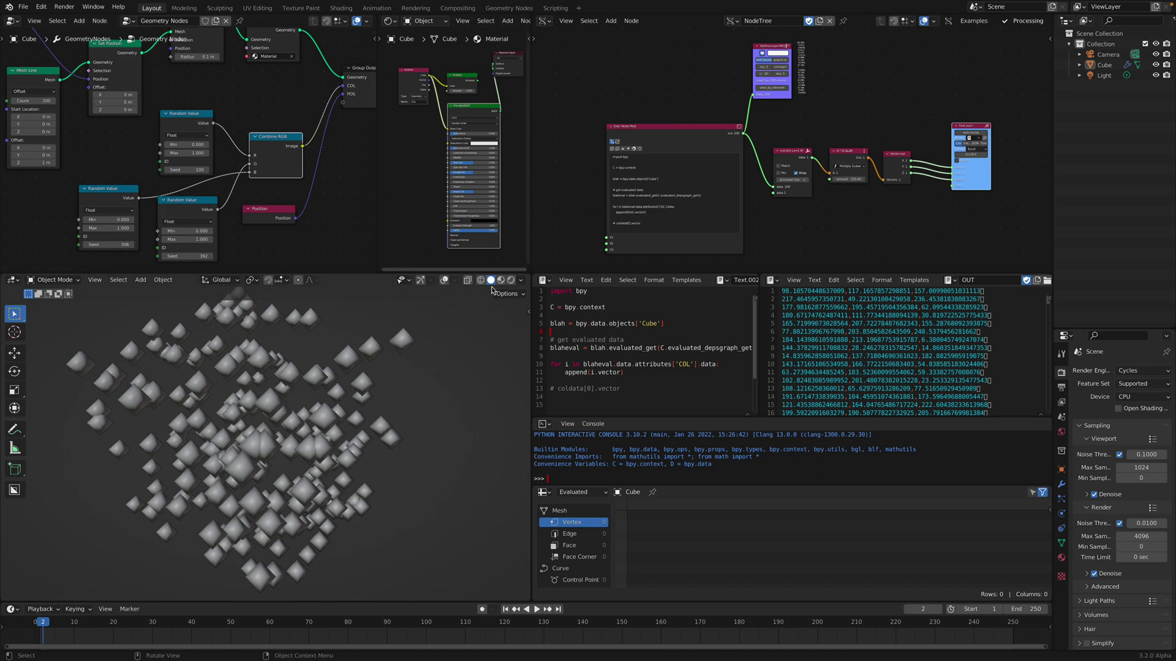
Switch the viewport to rendered shading to view the coloured points
scroll(476, 152, up, 1)
scroll(477, 153, up, 1)
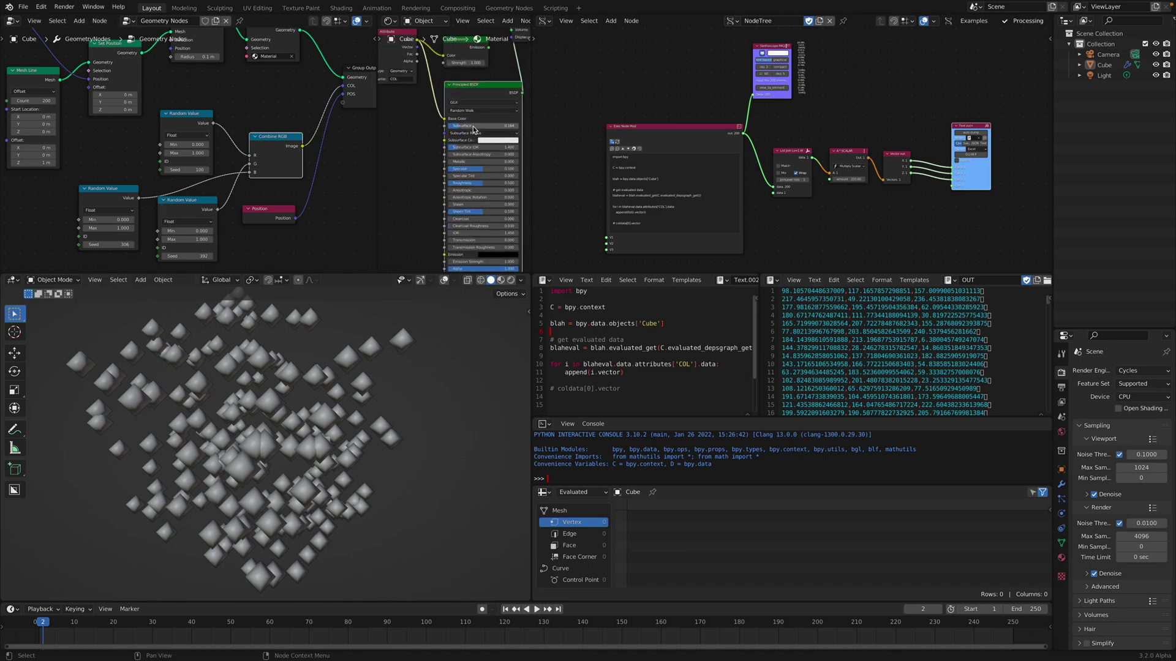
click(512, 280)
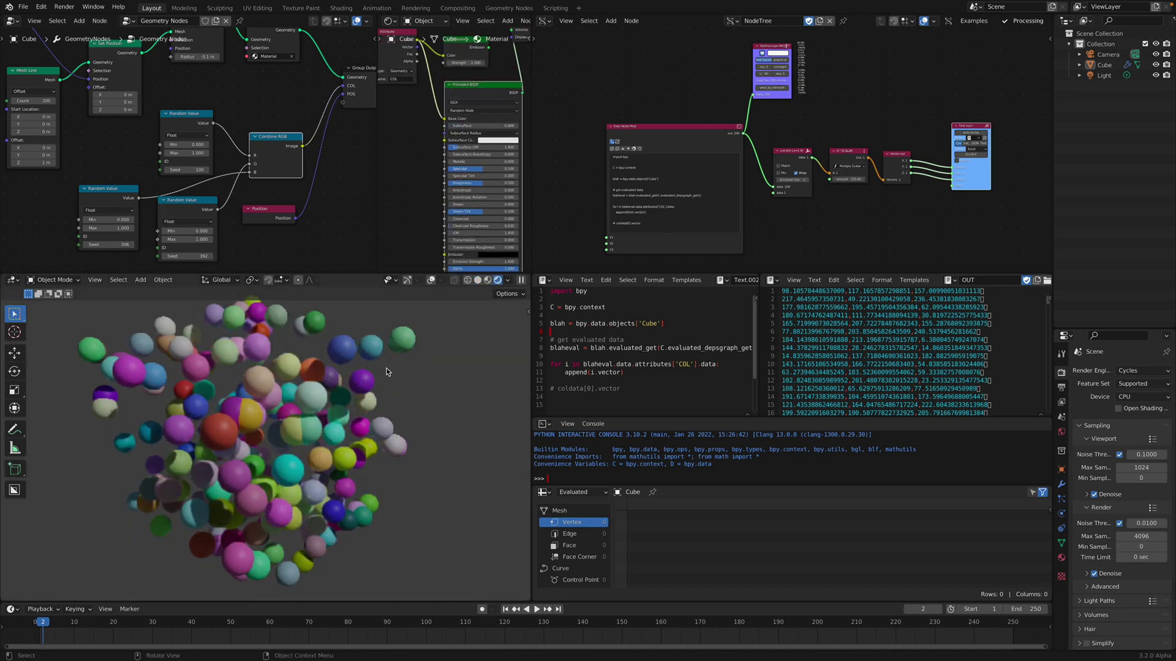
scroll(178, 161, up, 1)
scroll(178, 157, down, 1)
Link the Emission shader's output to the Surface input of the Material Output node
middle_drag(177, 156, 150, 153)
scroll(488, 70, down, 1)
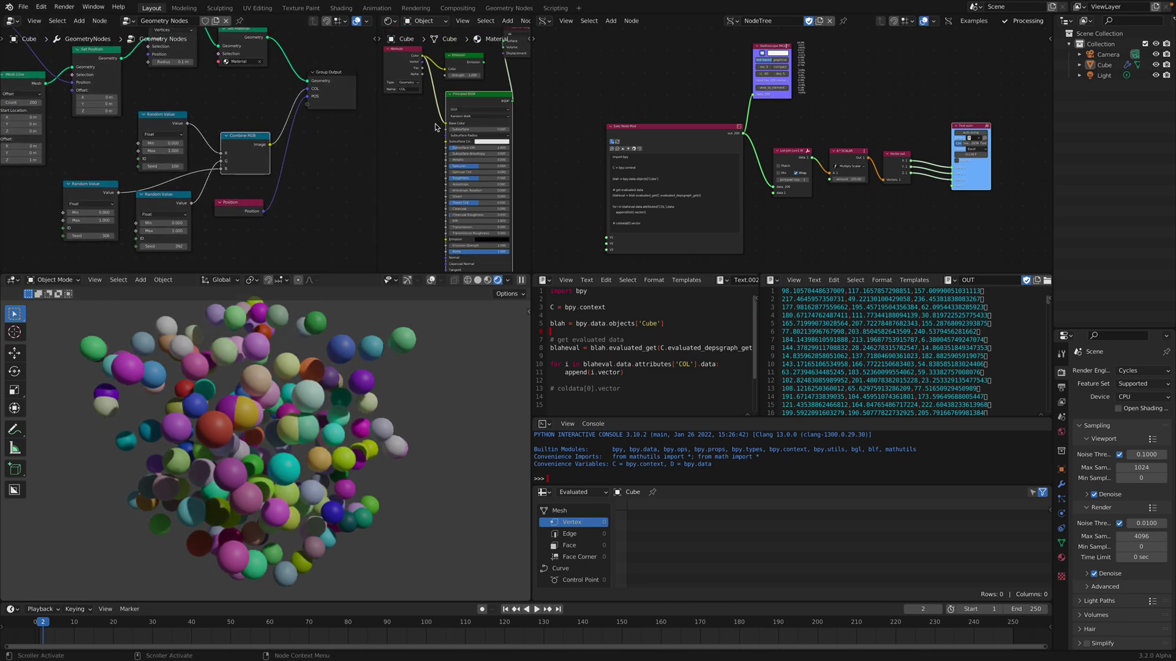
middle_drag(488, 68, 467, 112)
drag(464, 93, 486, 71)
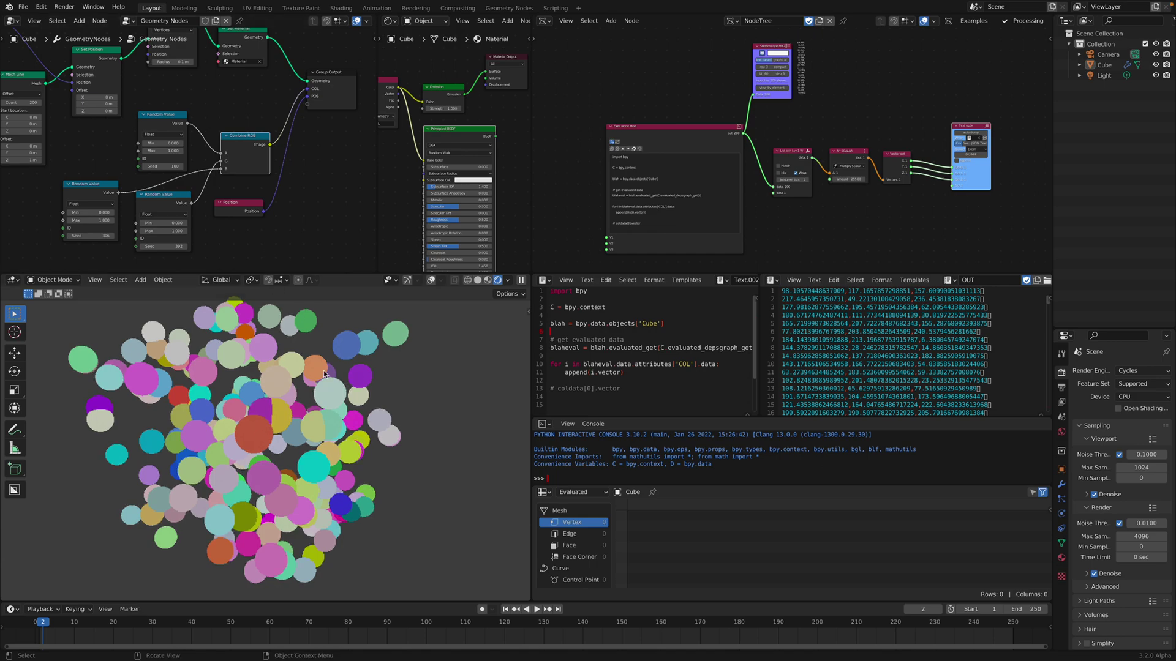
Move the Group Output node slightly upward in the geometry node tree
scroll(261, 220, up, 2)
middle_drag(243, 162, 201, 168)
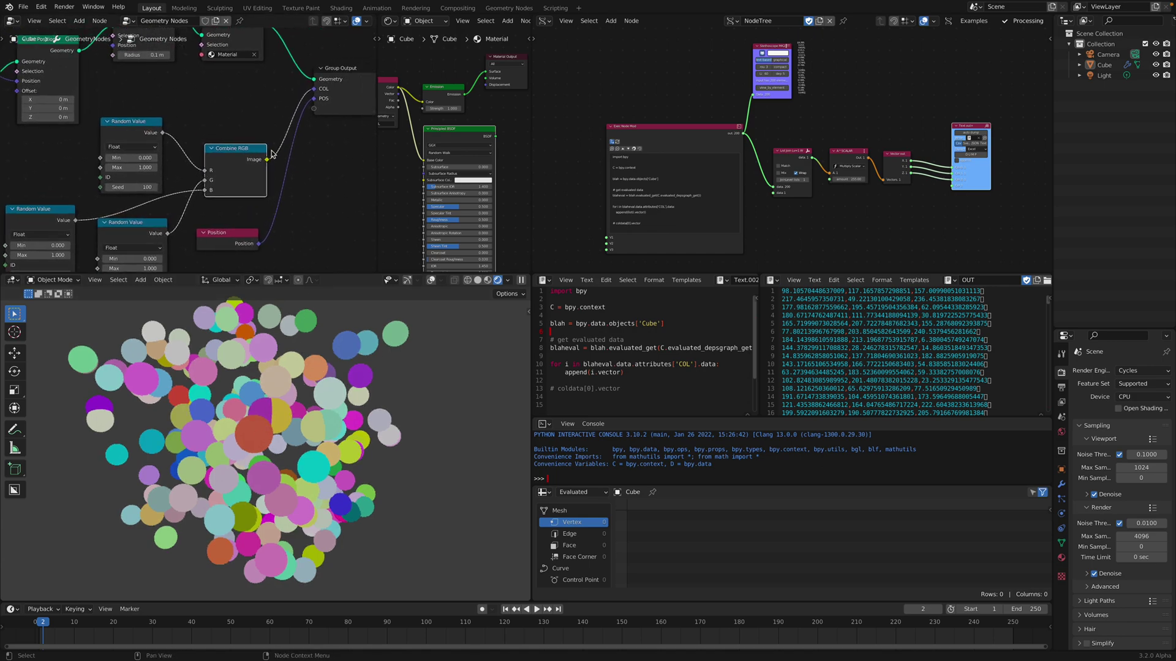
middle_drag(282, 150, 229, 209)
scroll(230, 168, up, 3)
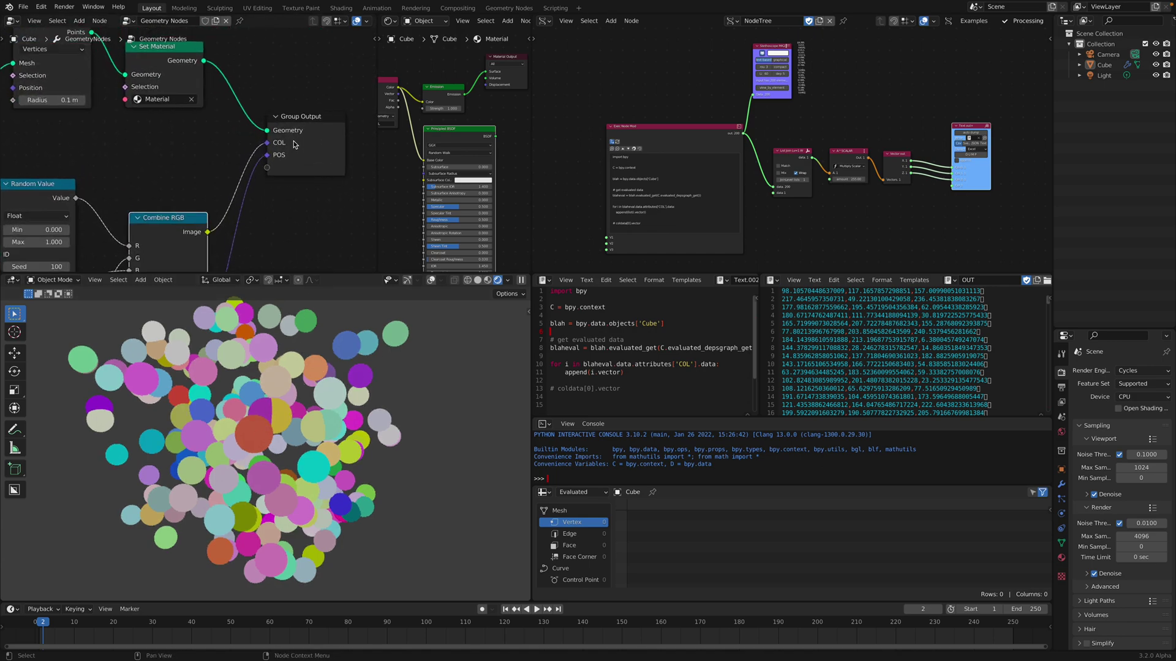
drag(296, 127, 301, 115)
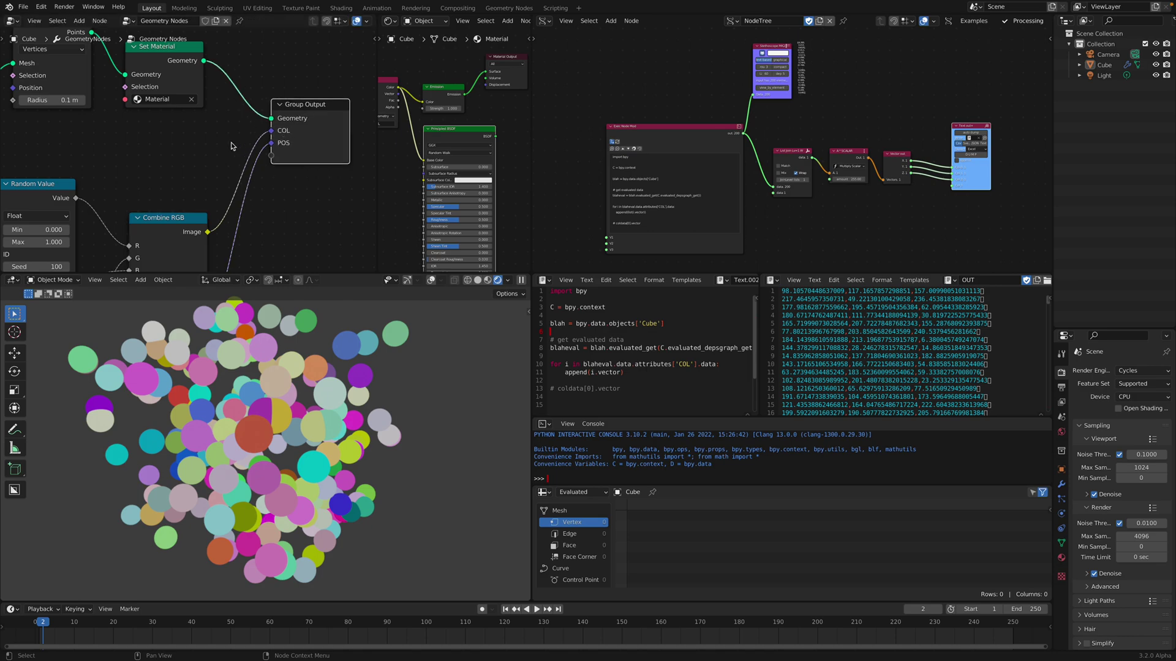
Return the viewport to solid shading
scroll(236, 145, down, 2)
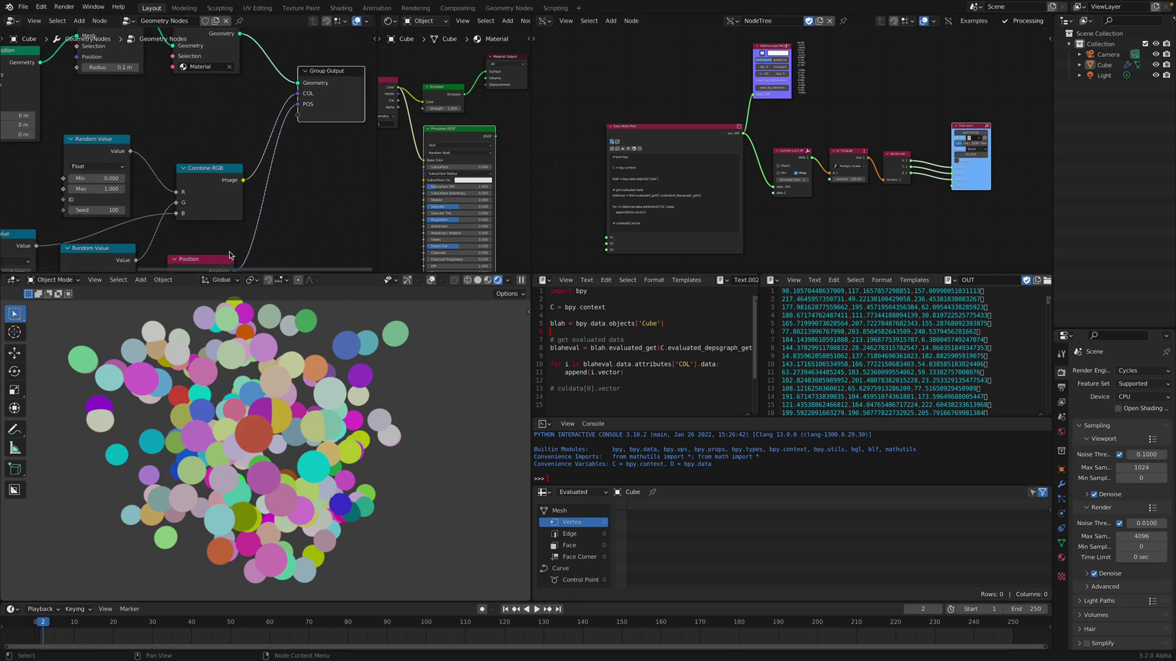
scroll(235, 200, down, 2)
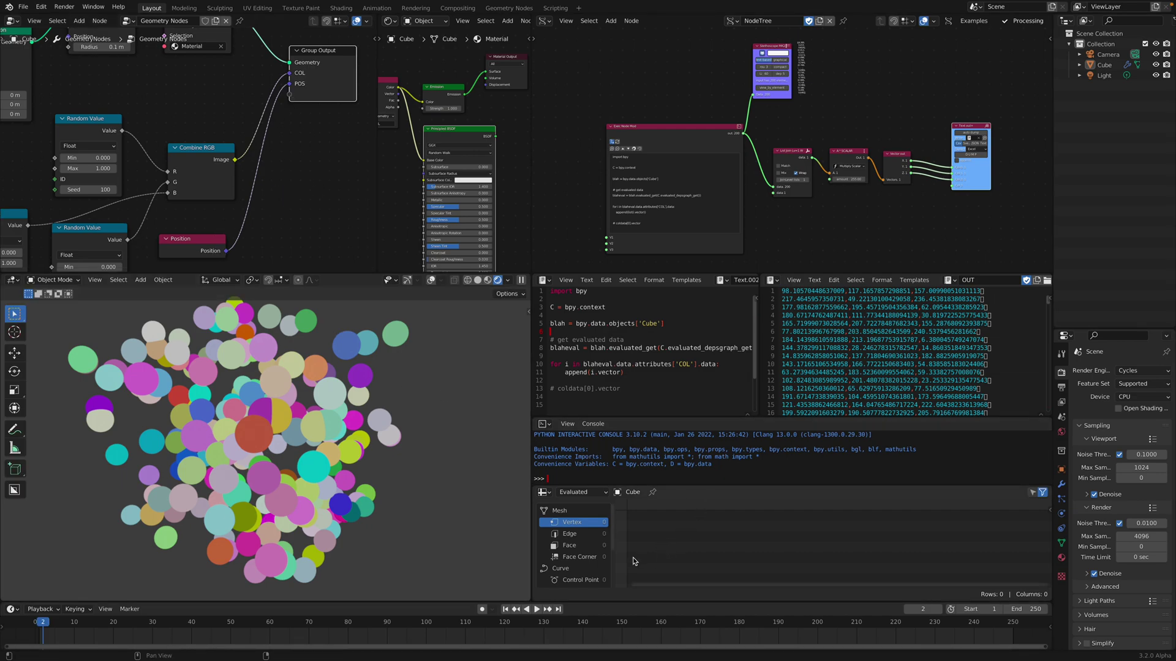
scroll(298, 259, down, 1)
middle_drag(227, 482, 187, 479)
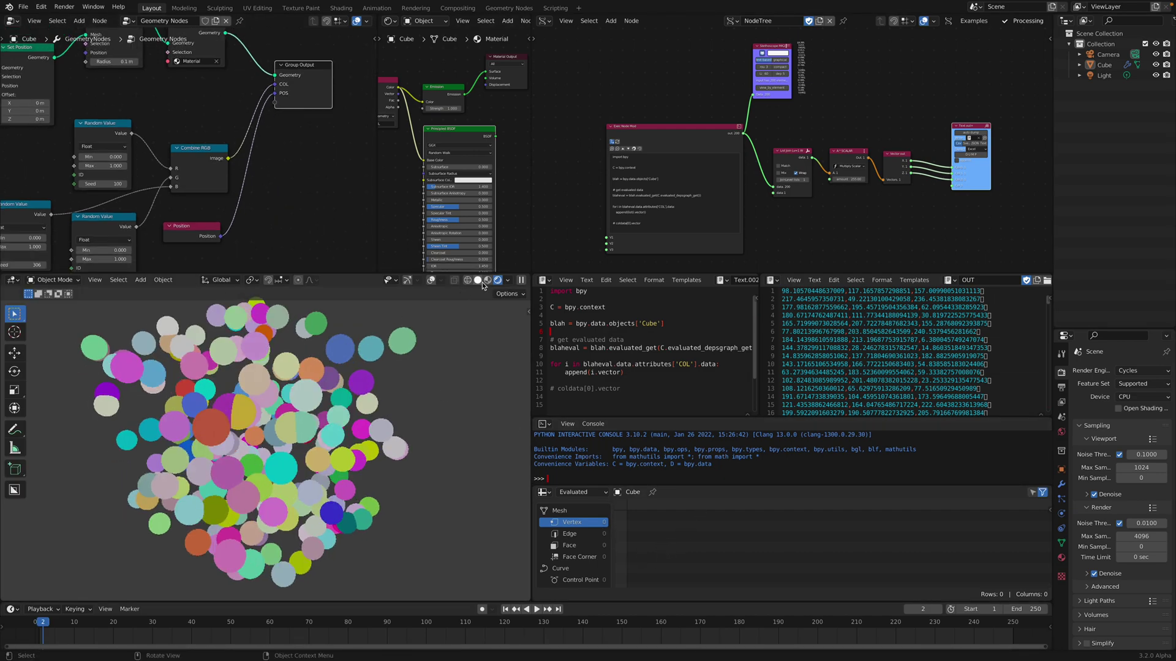
click(479, 280)
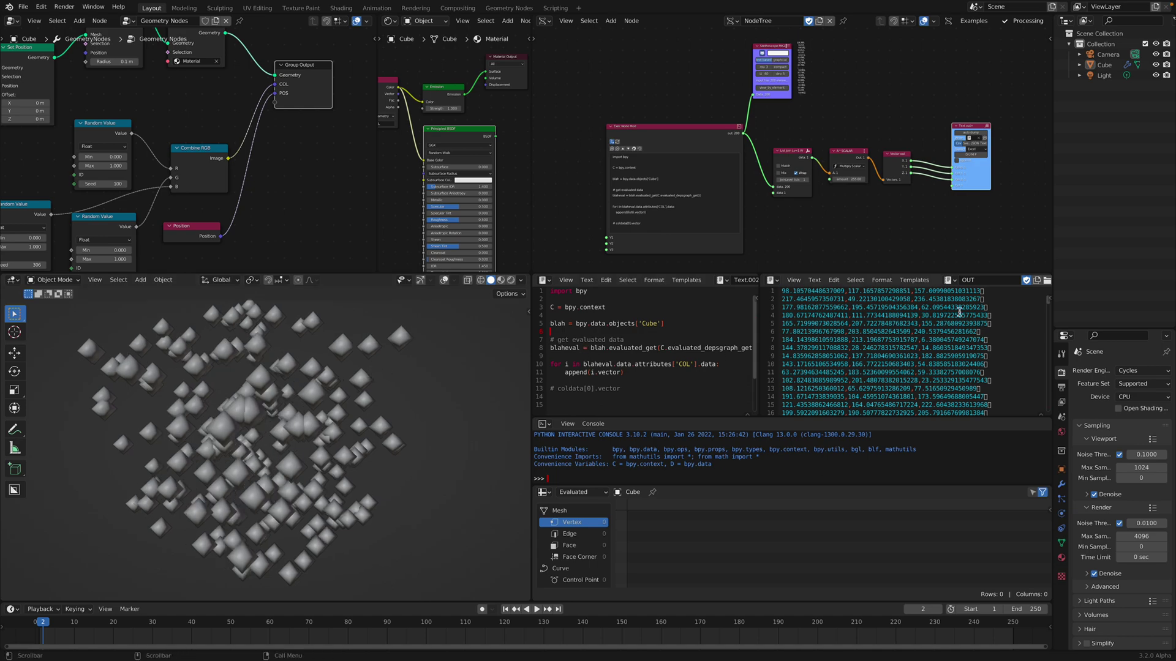
Widen the properties editor and show the Cube's Geometry Nodes modifier with its COL and POS output attributes
mouse_move(1052, 242)
mouse_down()
mouse_move(1017, 245)
mouse_move(1031, 245)
mouse_up()
click(1038, 485)
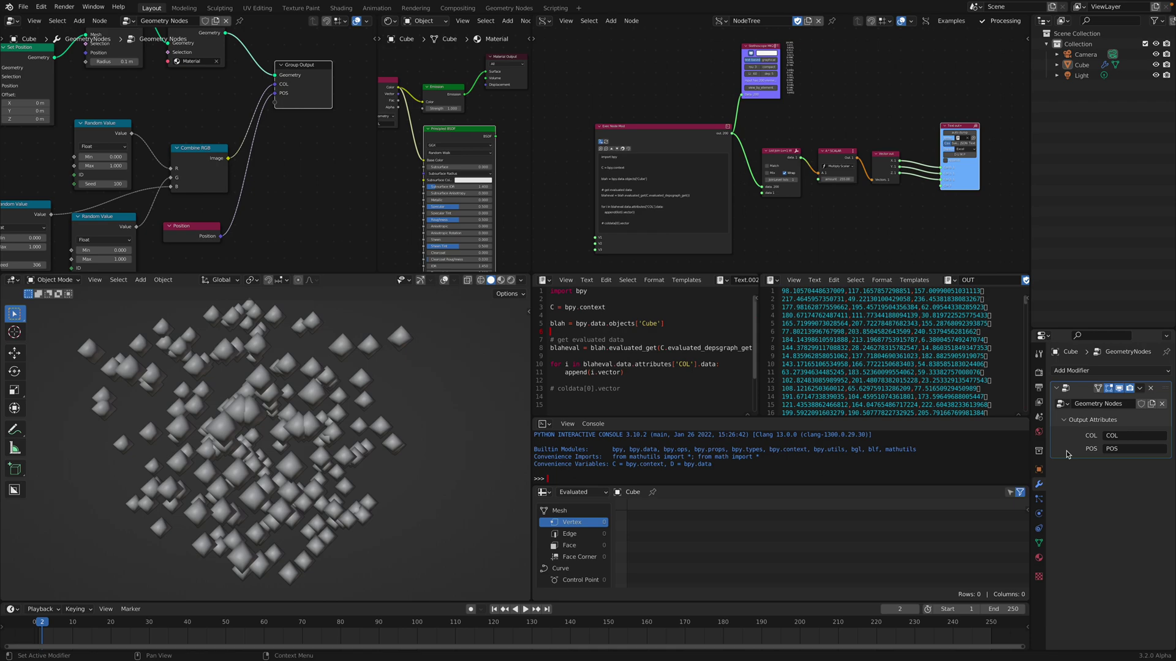
middle_drag(392, 423, 409, 437)
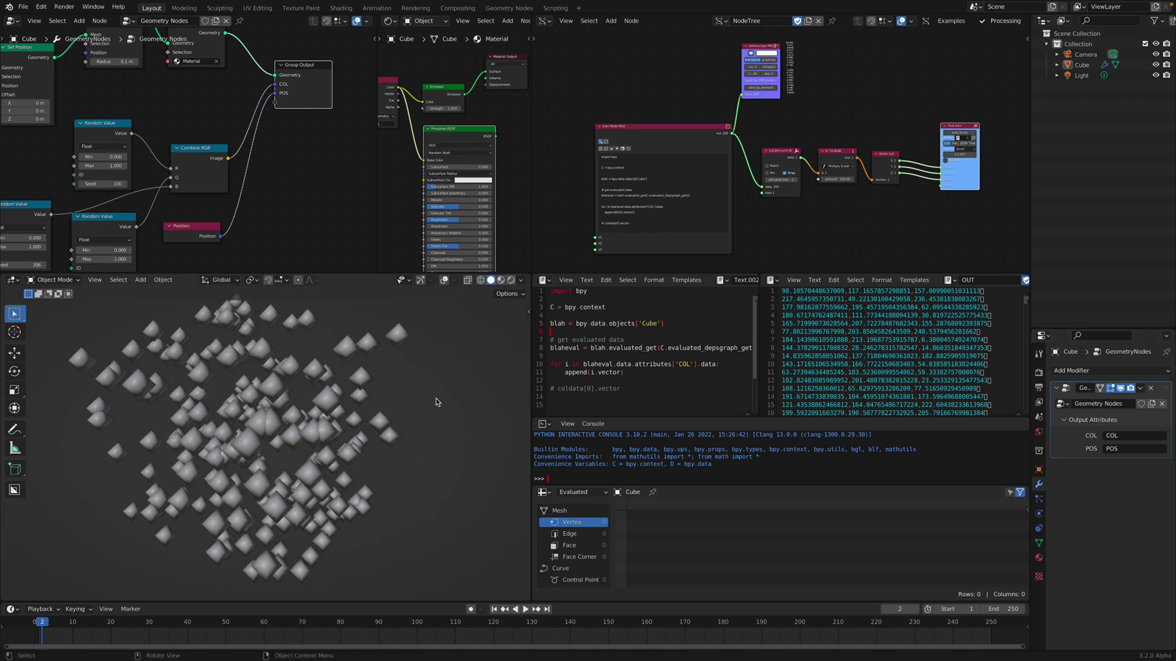
Turn on the overlays and gizmos in the 3D viewport
click(444, 280)
click(420, 280)
scroll(377, 368, down, 2)
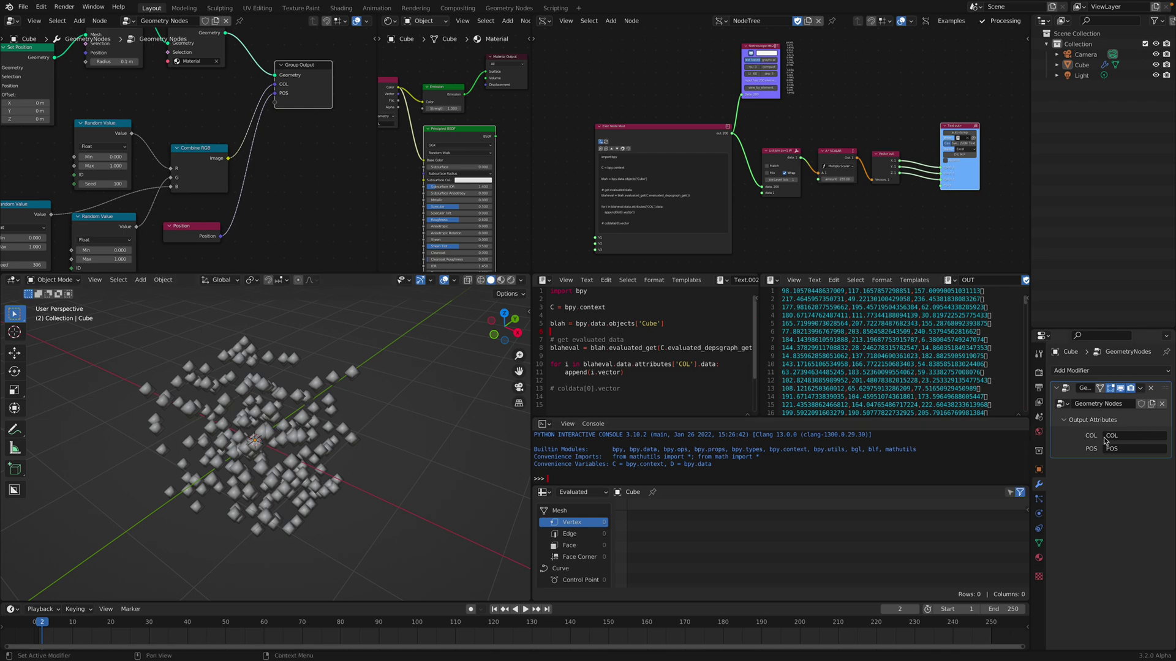
Try applying the Cube's Geometry Nodes modifier, select the Cube, and undo the application
key(ctrl+a)
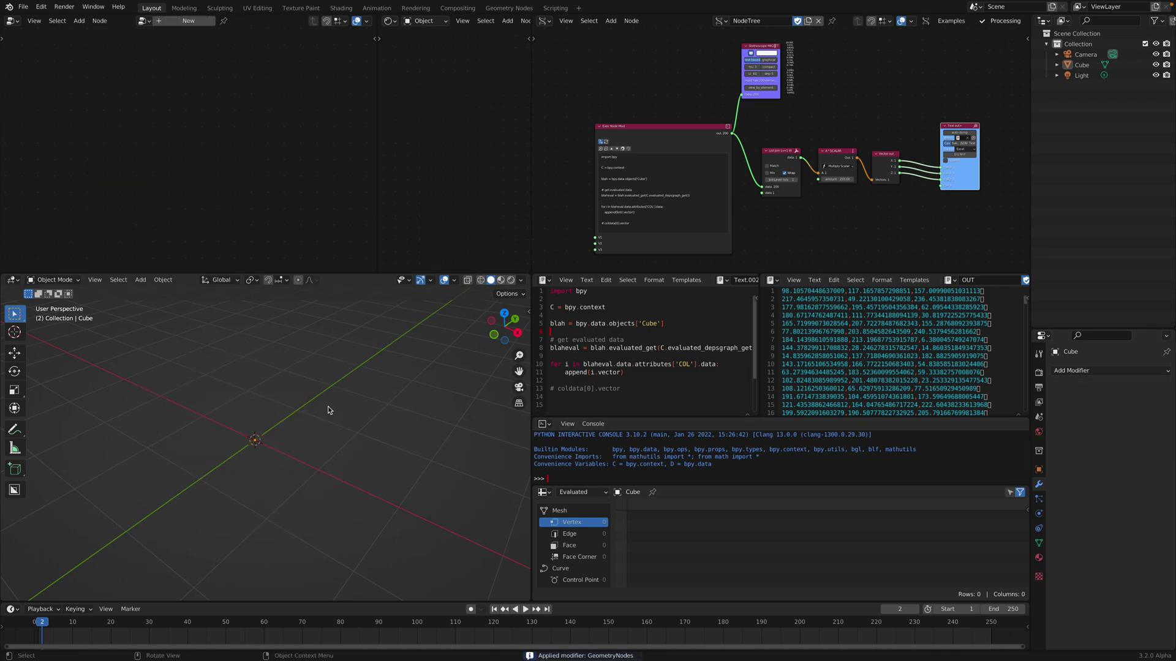
click(1084, 65)
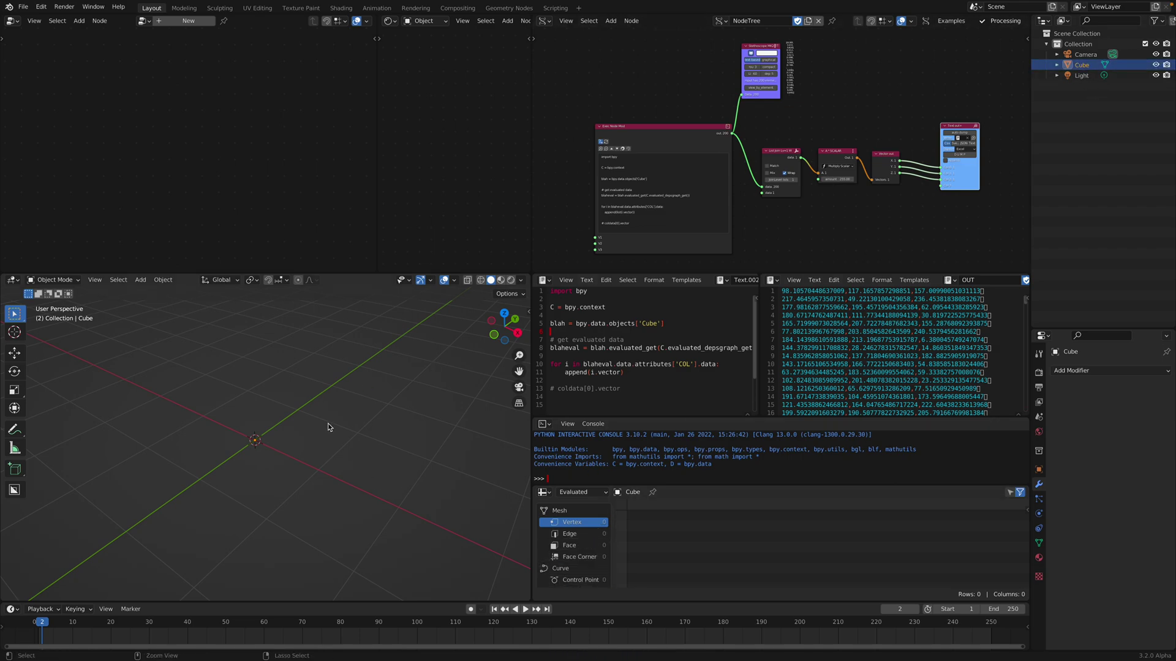
click(1096, 65)
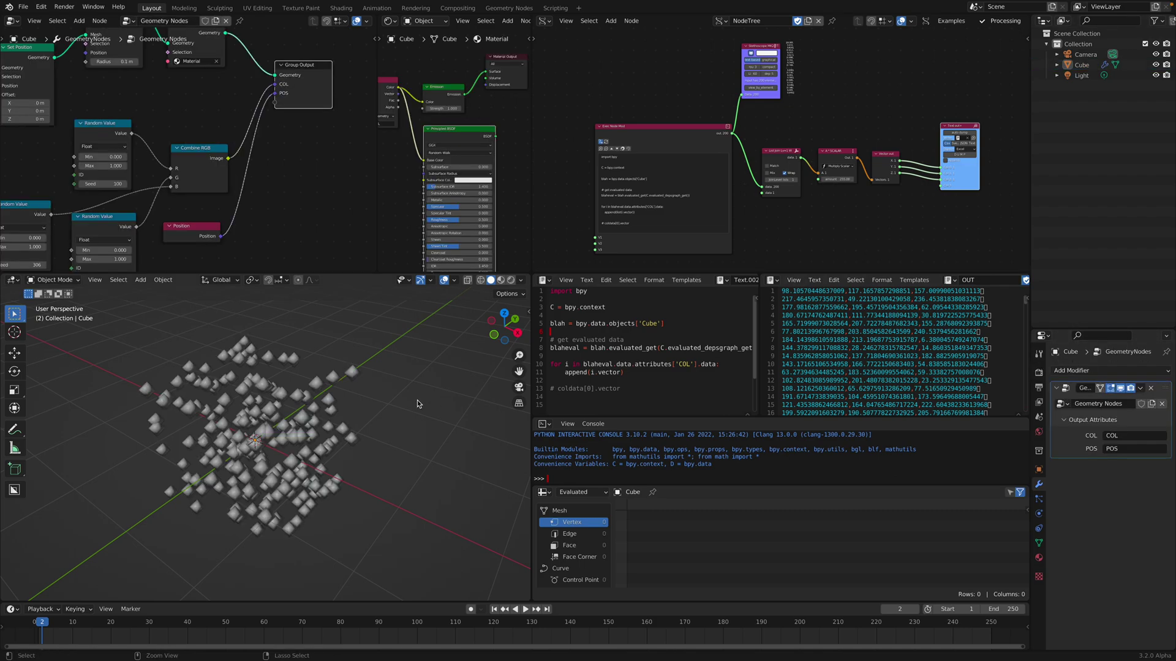
middle_drag(417, 399, 311, 368)
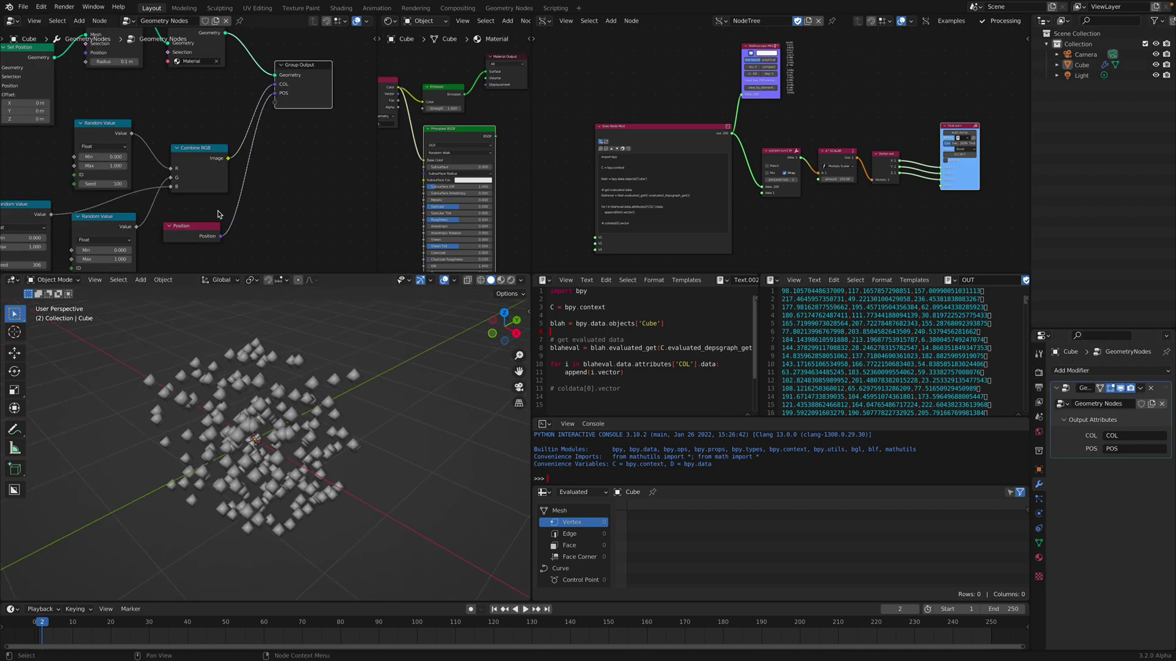
middle_drag(230, 197, 239, 210)
middle_drag(180, 145, 252, 159)
scroll(248, 160, down, 1)
middle_drag(139, 135, 196, 162)
drag(376, 170, 391, 168)
middle_drag(310, 167, 202, 159)
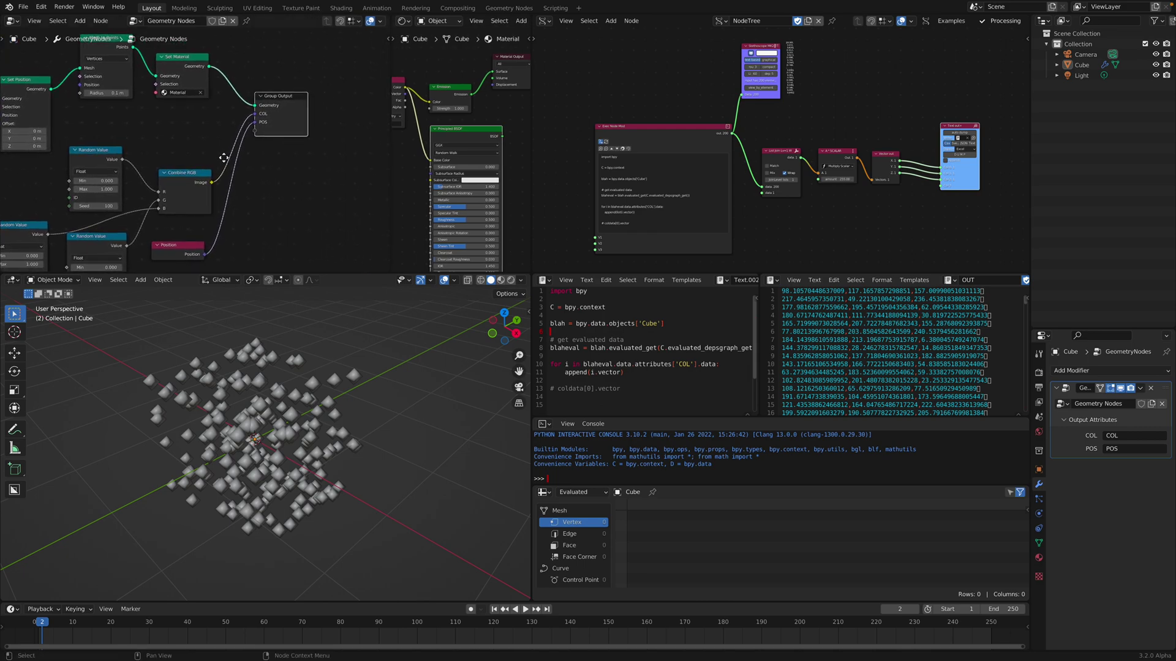
Close the shader editor so that the geometry node editor takes over its space
drag(390, 148, 280, 147)
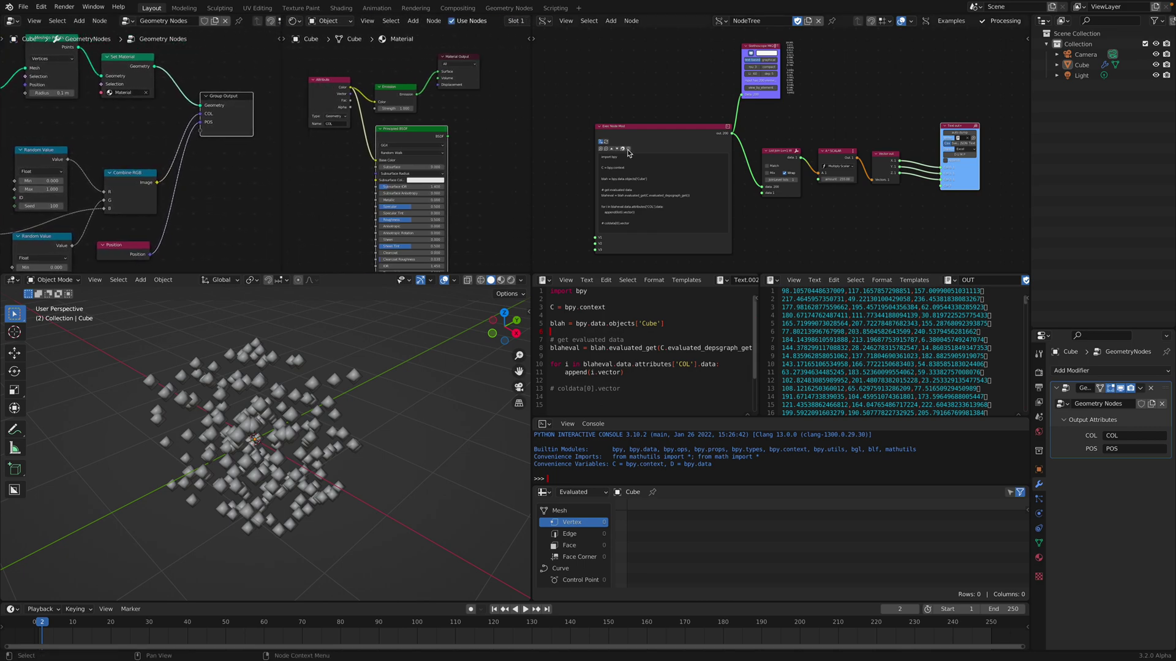
scroll(629, 155, up, 1)
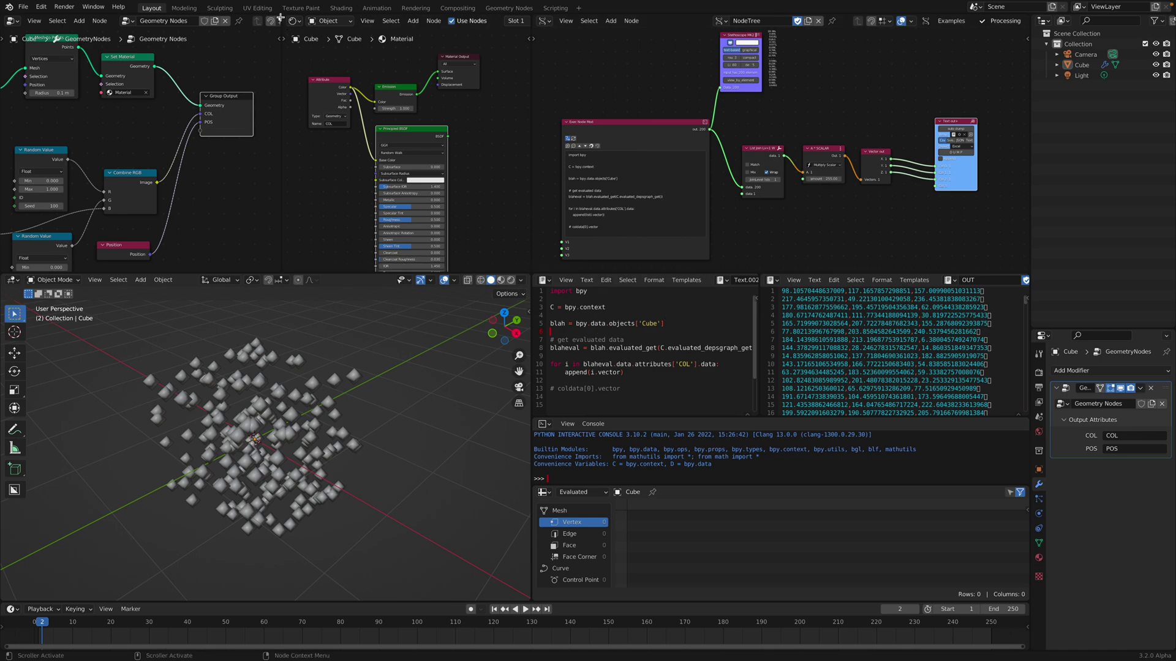
click(350, 25)
Mute the Mesh to Points node in the geometry node tree and inspect the resulting mesh in the viewport
scroll(360, 147, up, 3)
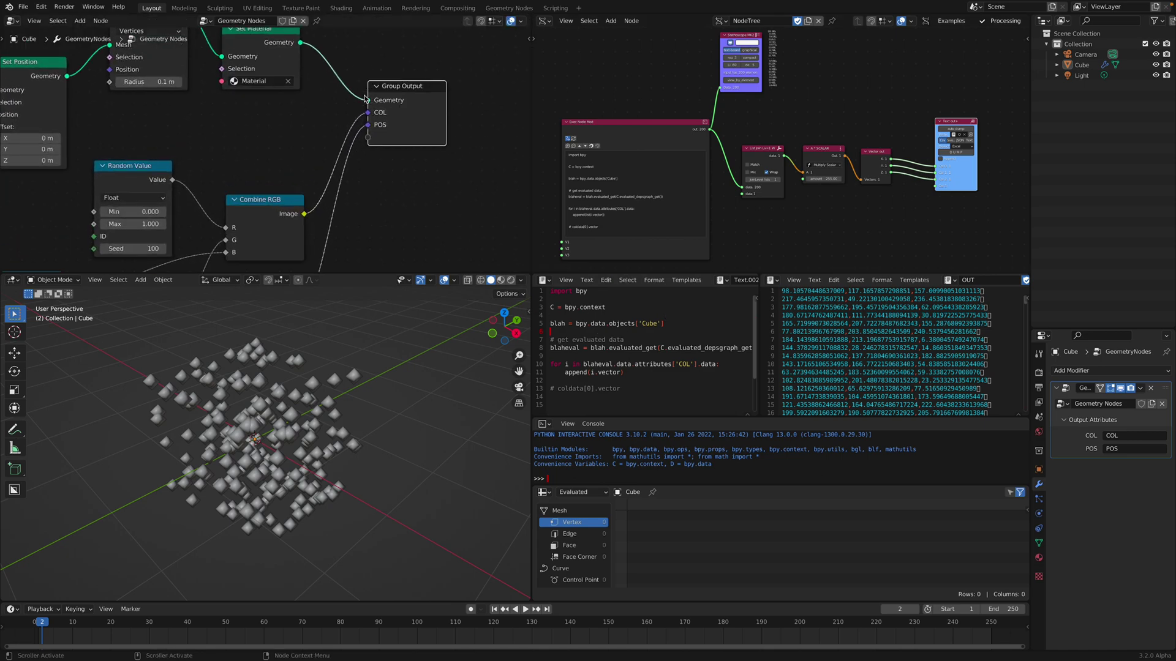
mouse_move(360, 147)
middle_down()
mouse_move(355, 161)
mouse_move(355, 125)
middle_up()
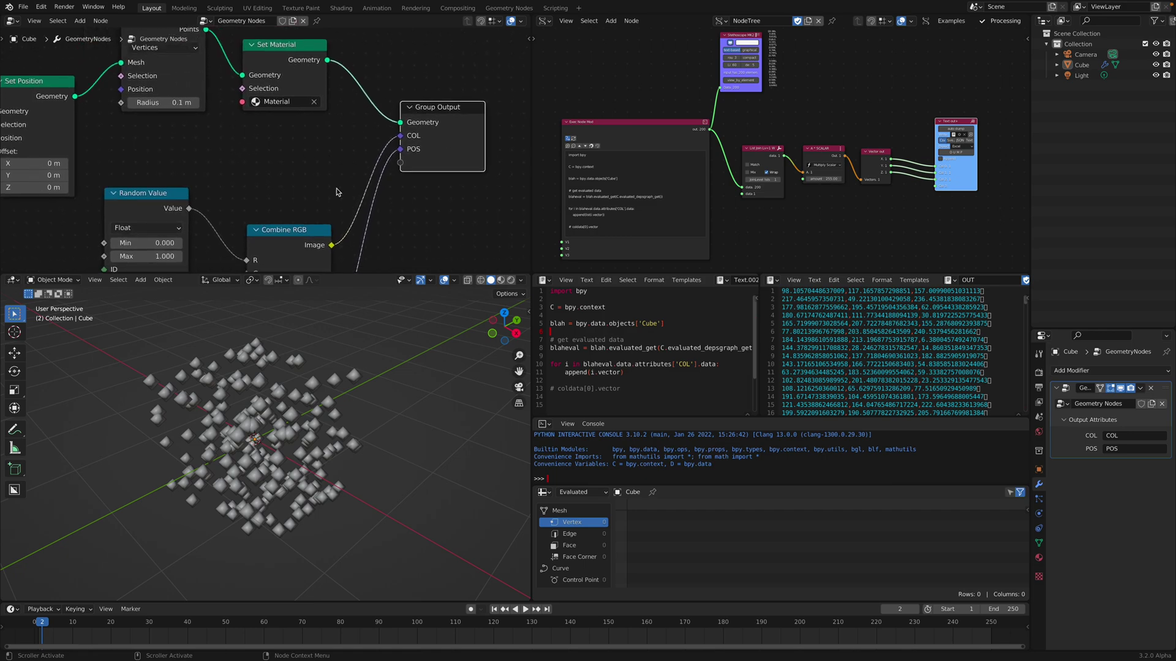
middle_drag(220, 107, 240, 143)
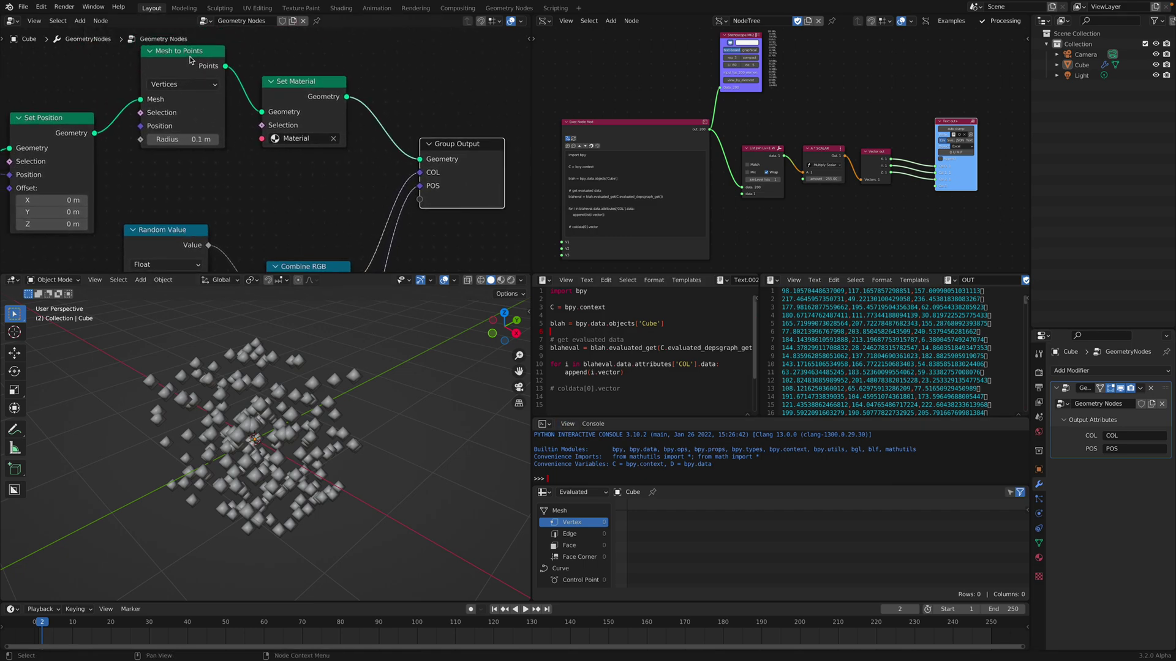
click(189, 59)
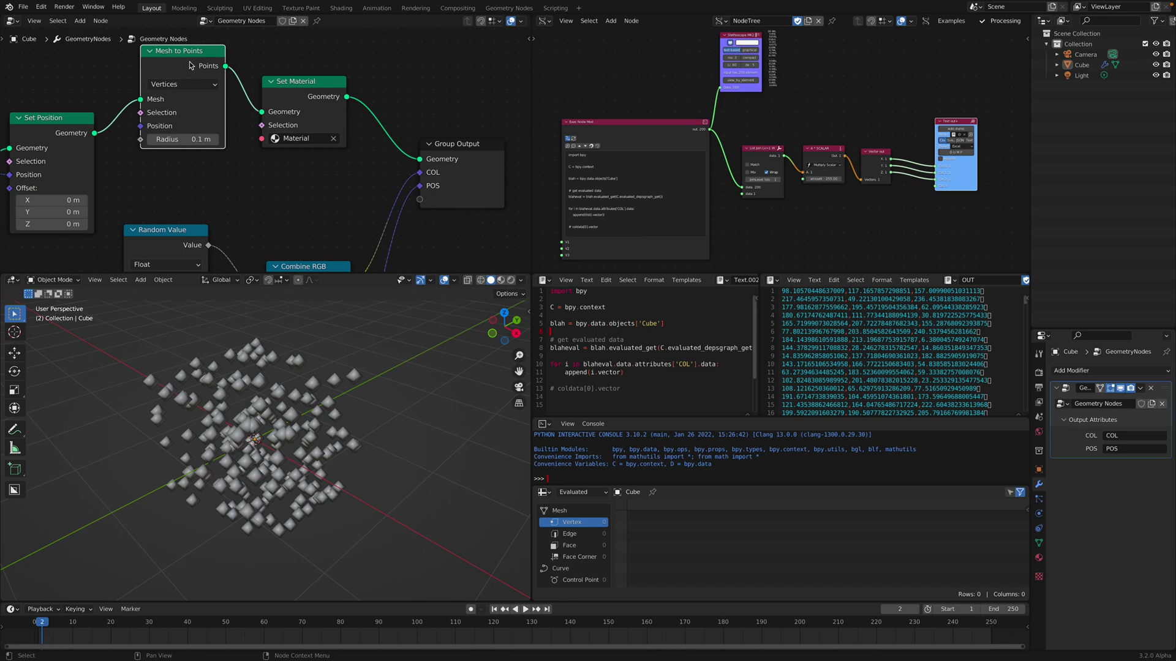
key(m)
scroll(214, 84, down, 2)
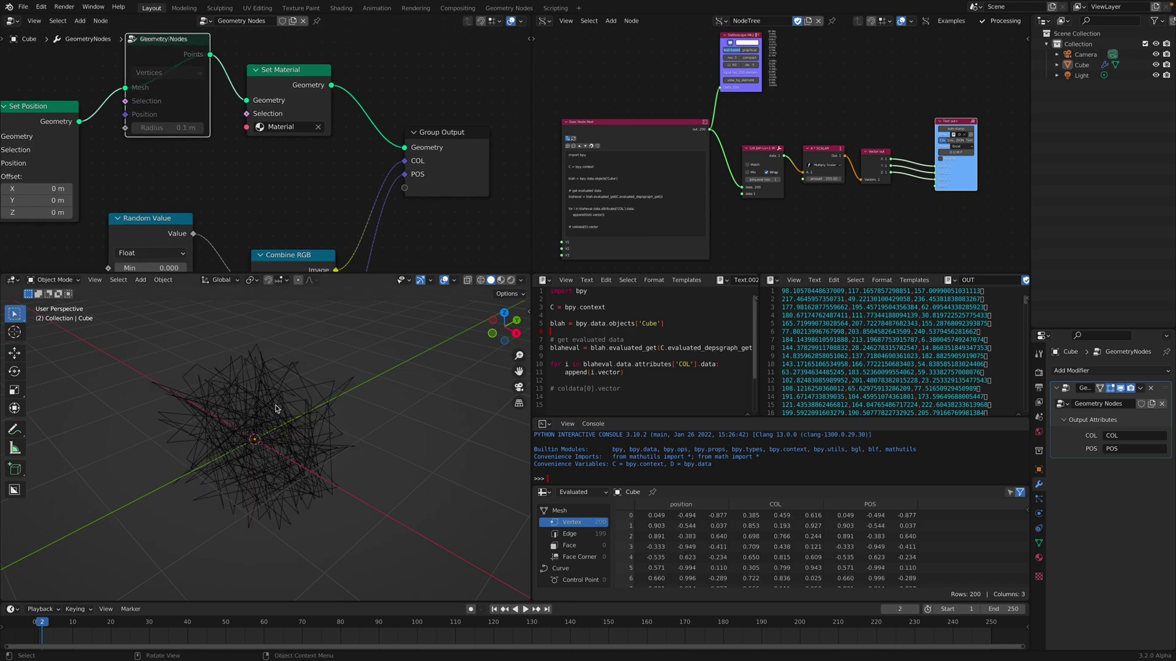
middle_drag(277, 409, 222, 296)
middle_drag(301, 441, 334, 414)
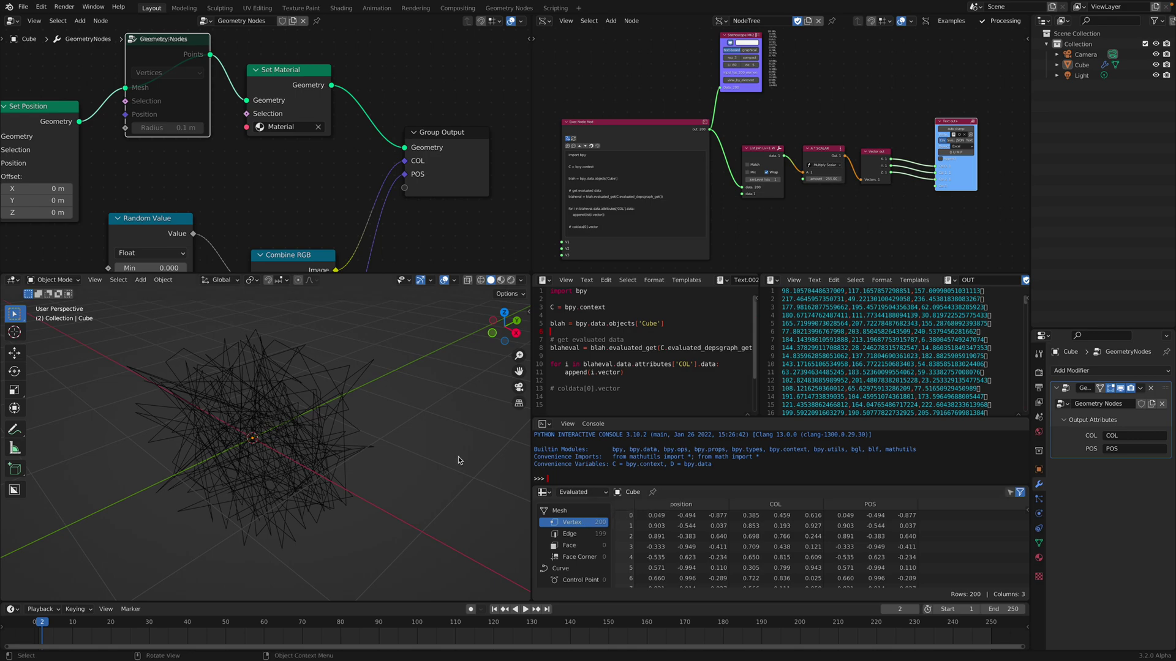
middle_drag(294, 399, 290, 400)
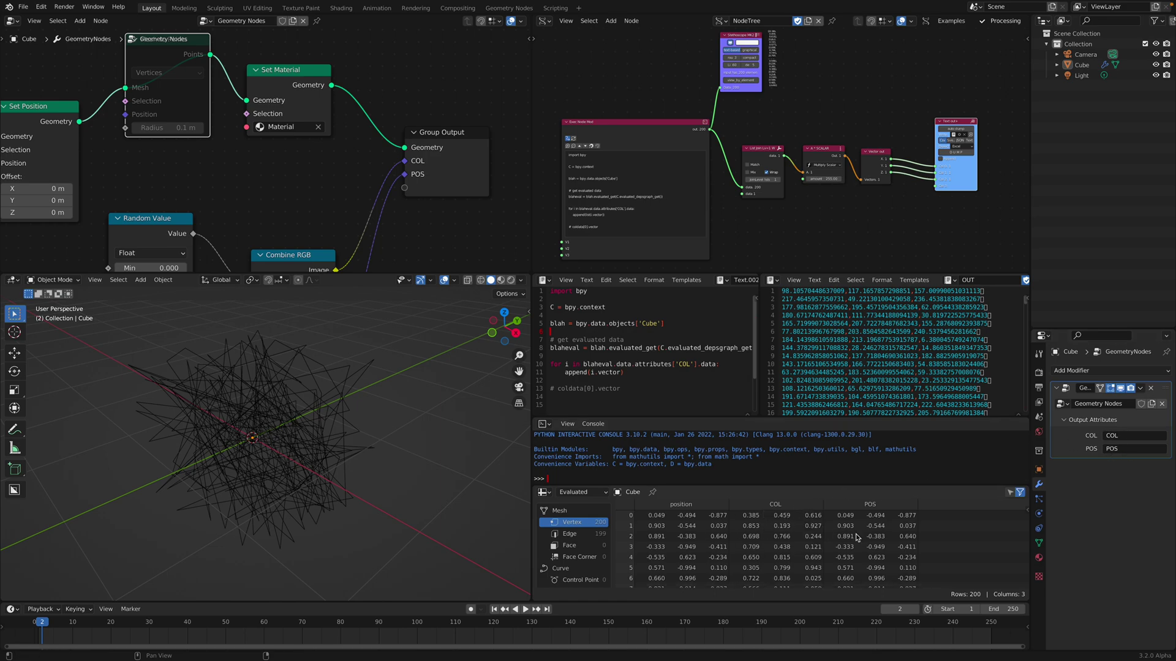
Enlarge the text editors by widening their area and shrinking the spreadsheet and console below them
drag(531, 380, 420, 380)
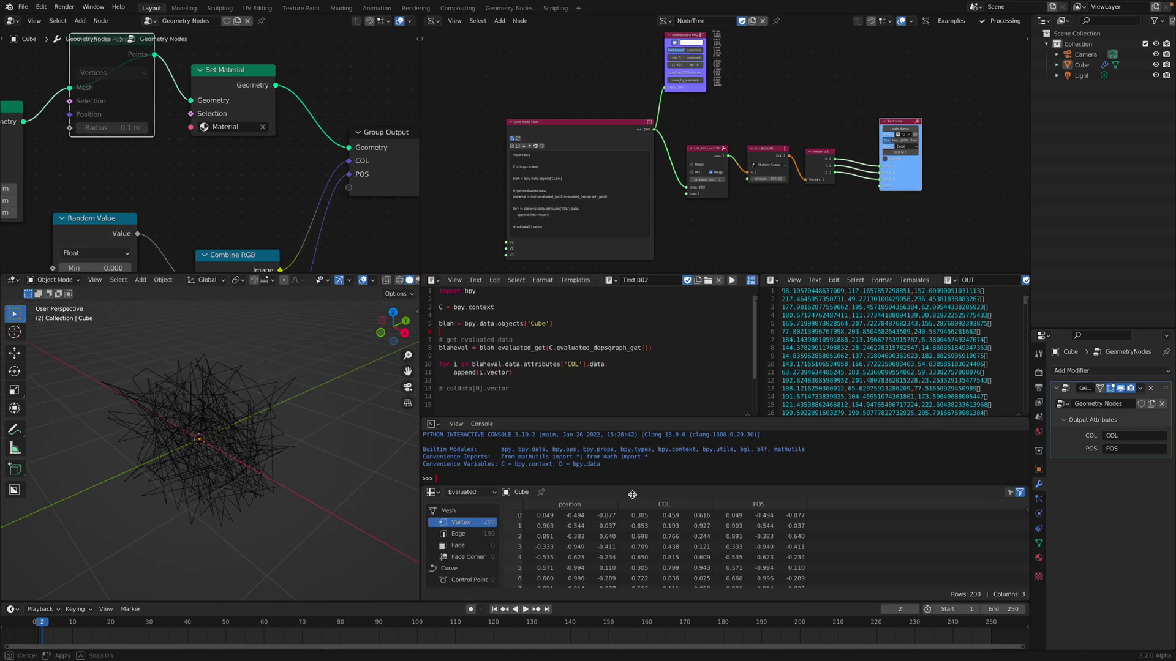
drag(632, 486, 632, 528)
drag(656, 418, 656, 446)
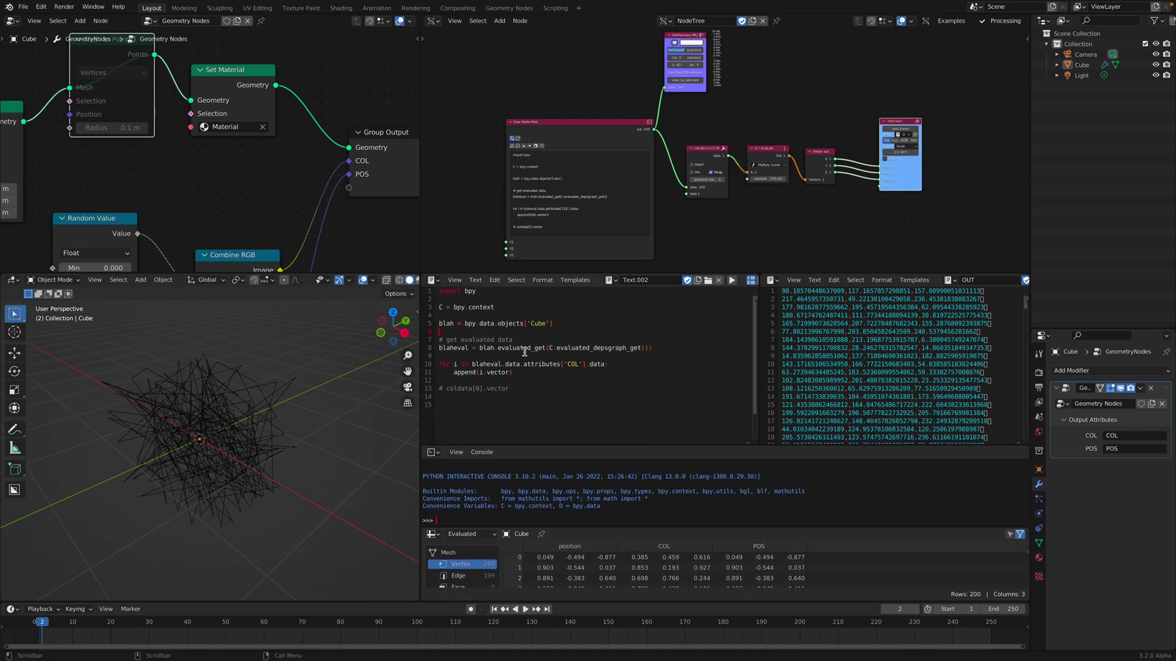
Select the Cube in the viewport and highlight the script lines that get its evaluated data and loop over the COL attribute
scroll(256, 383, up, 4)
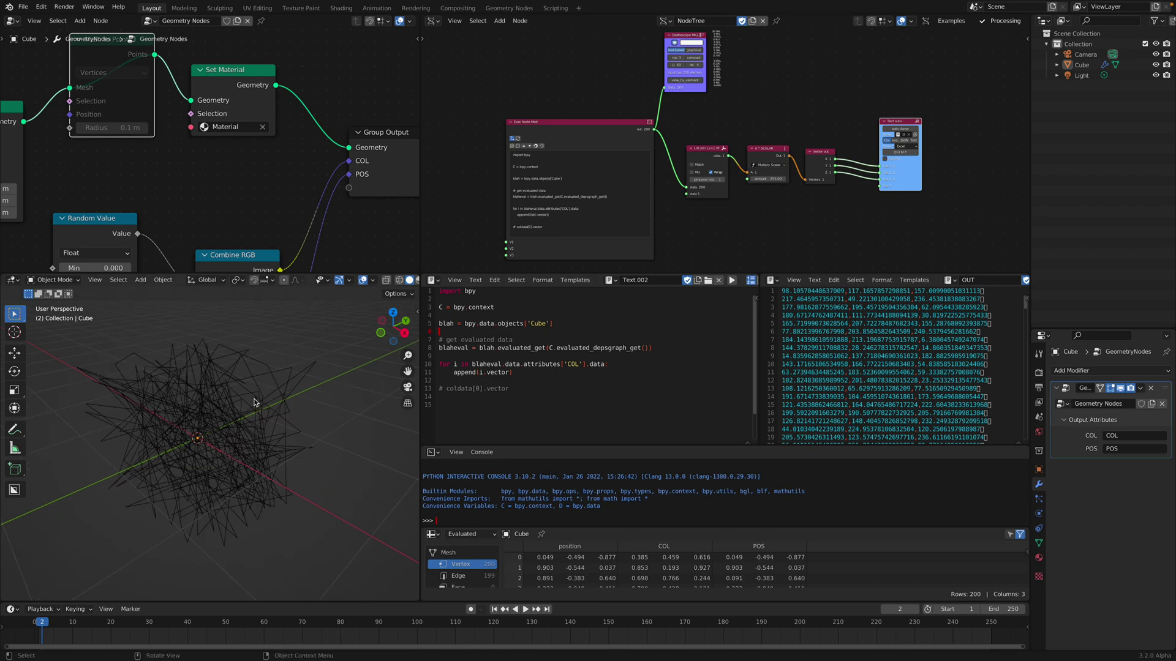
click(237, 358)
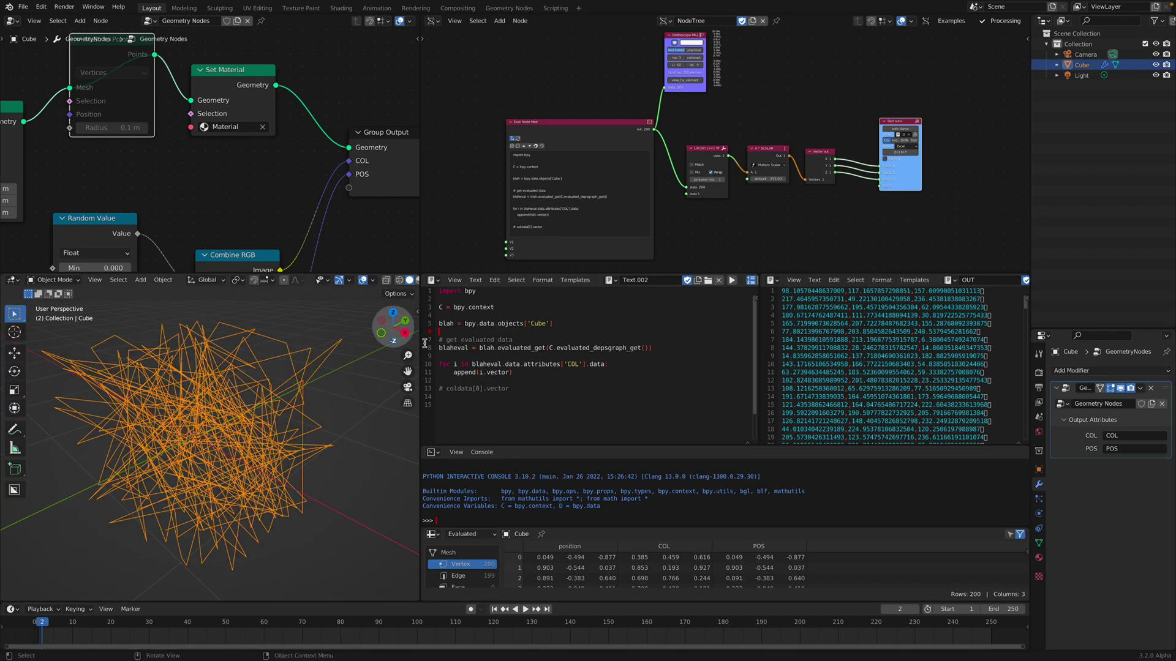
click(446, 347)
drag(438, 347, 606, 337)
click(597, 347)
drag(658, 348, 453, 350)
click(464, 357)
drag(512, 372, 466, 363)
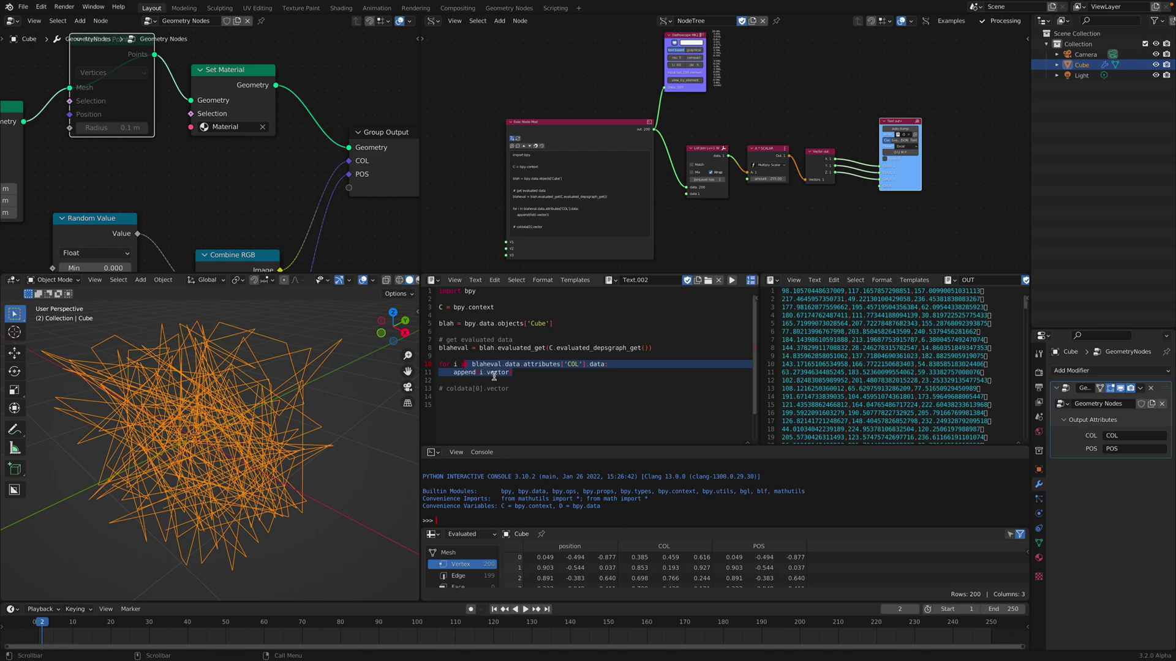
drag(512, 372, 439, 307)
Inspect the script in the Exec Node Mod node and tidy the positions of that node and the Stethoscope beside it
scroll(473, 157, up, 2)
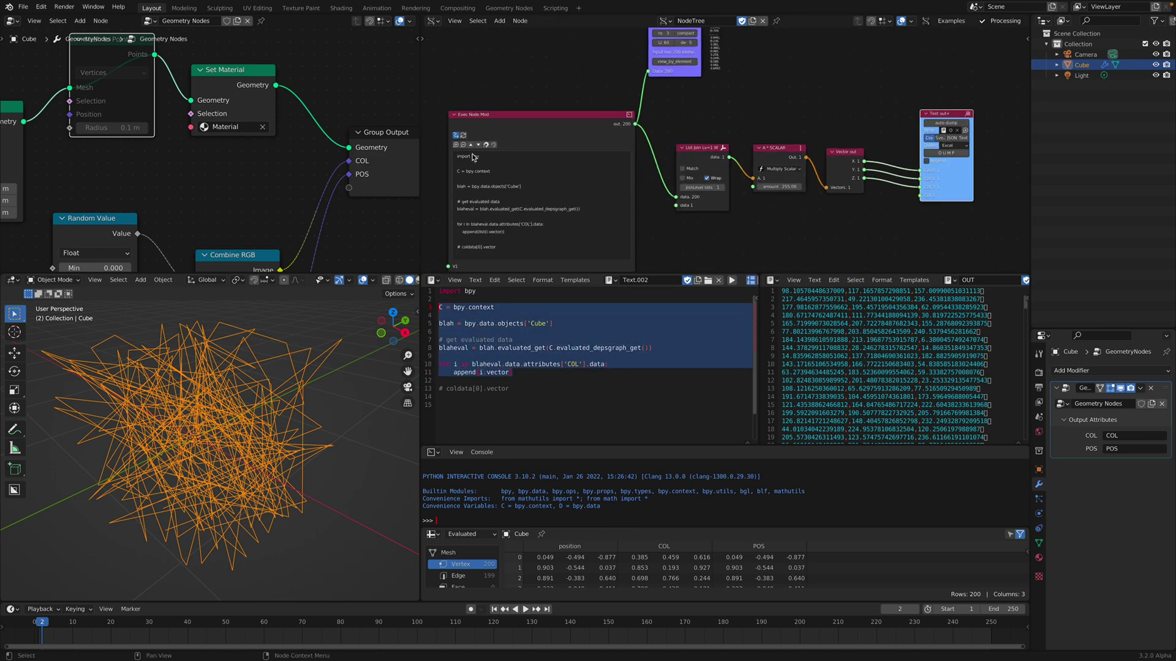
scroll(473, 158, up, 3)
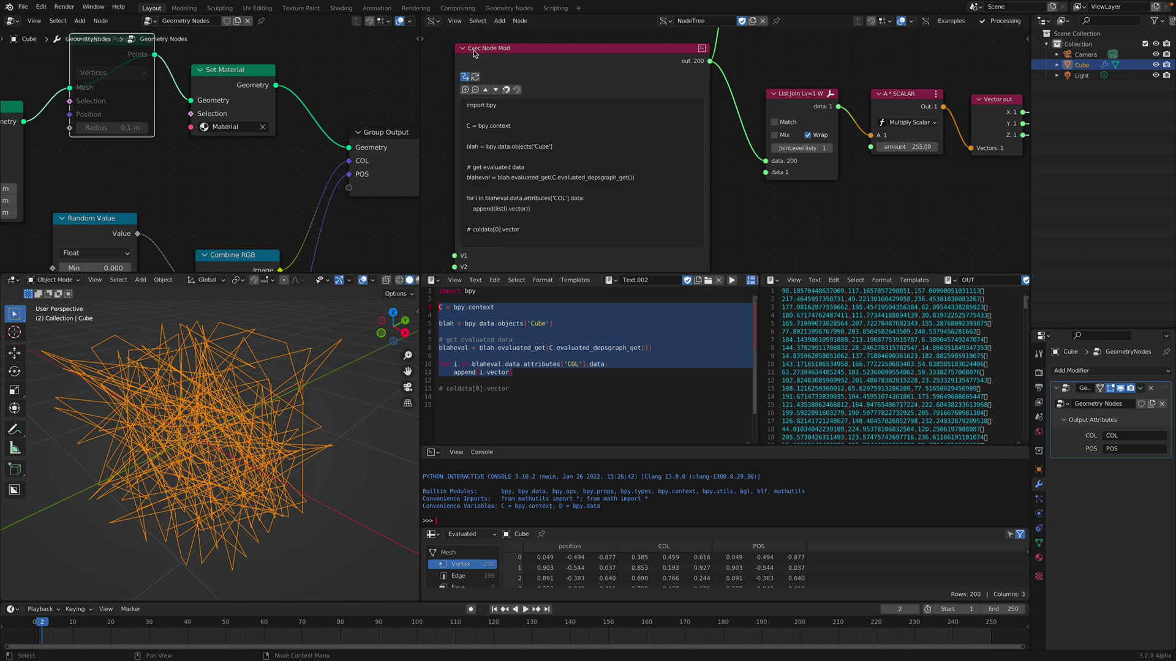
scroll(632, 114, down, 5)
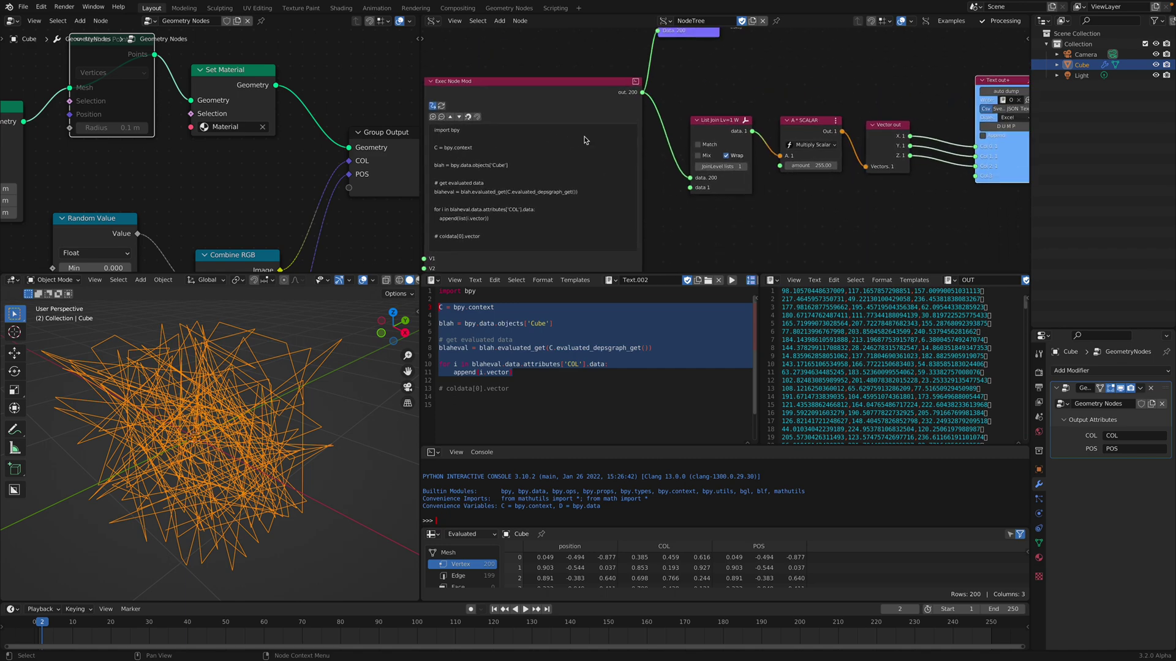
drag(622, 60, 649, 102)
middle_drag(588, 166, 677, 109)
drag(615, 112, 600, 78)
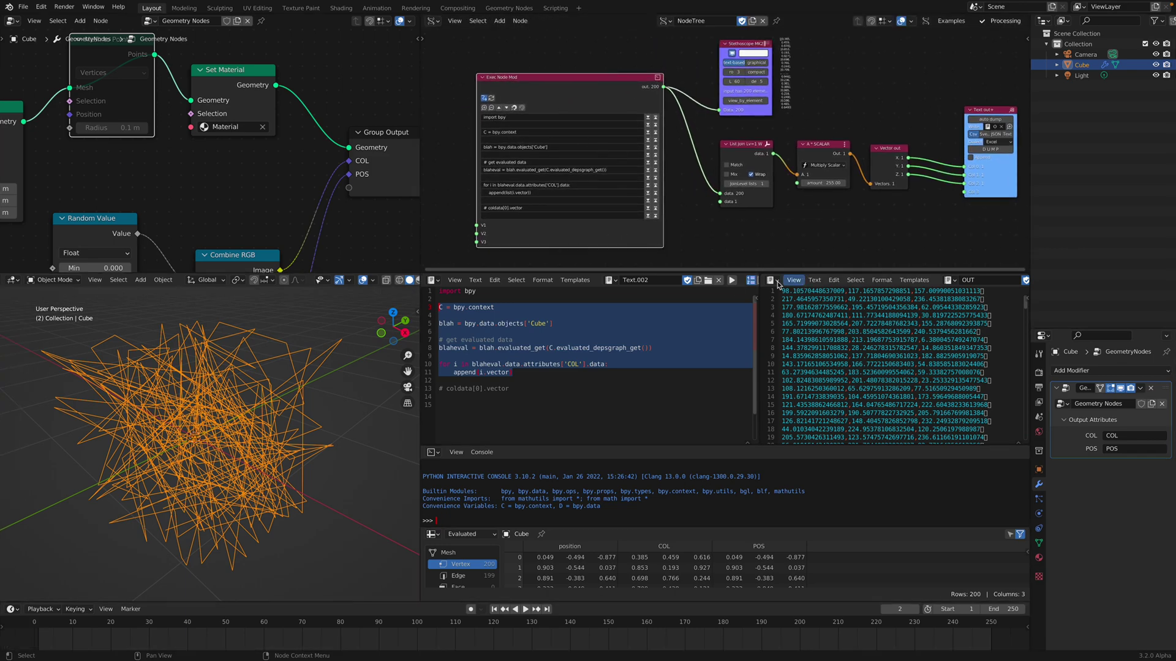
Enlarge the text editor showing OUT in width and height, and highlight its first few lines of data
drag(760, 300, 643, 300)
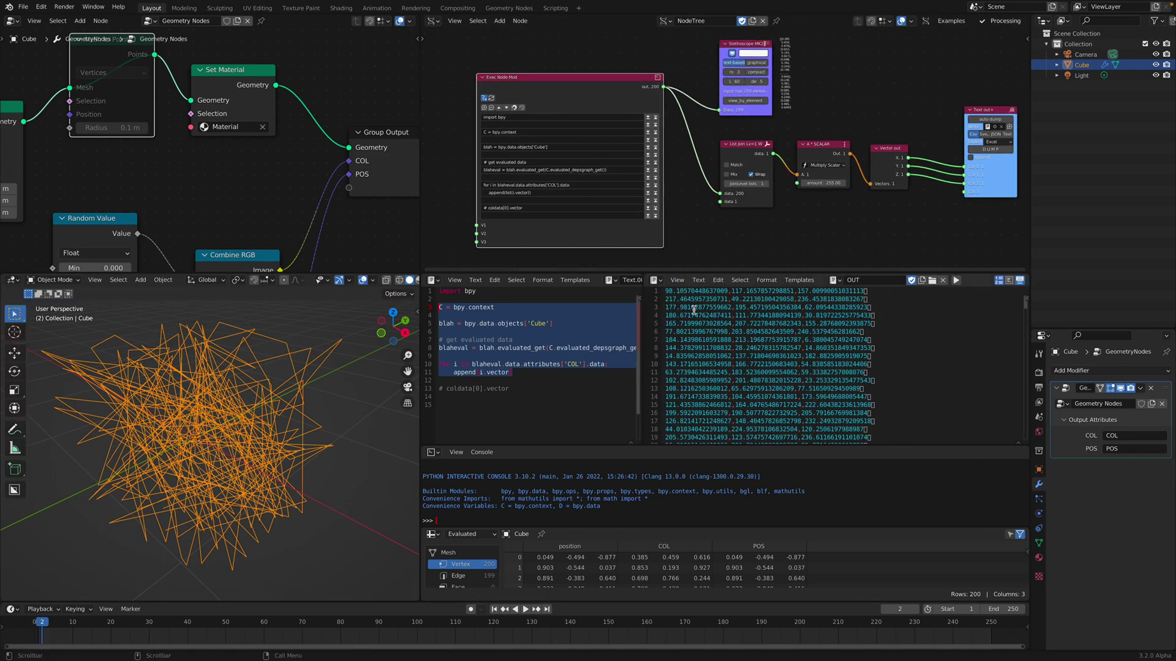
key(shift+super+Up)
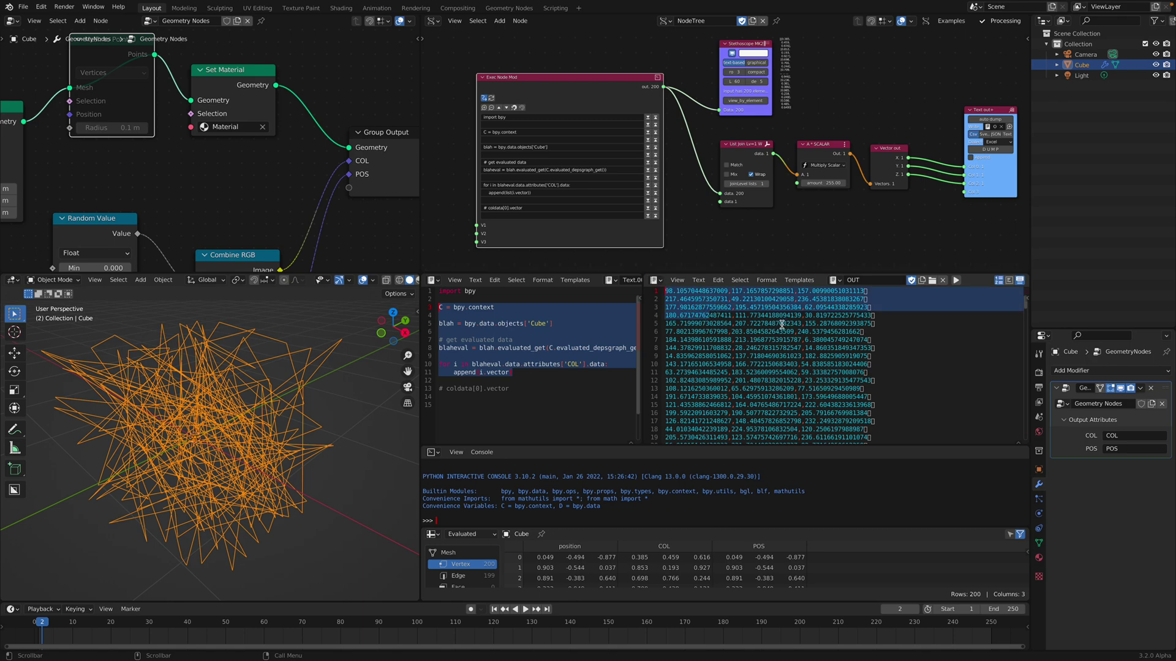
drag(871, 446, 867, 485)
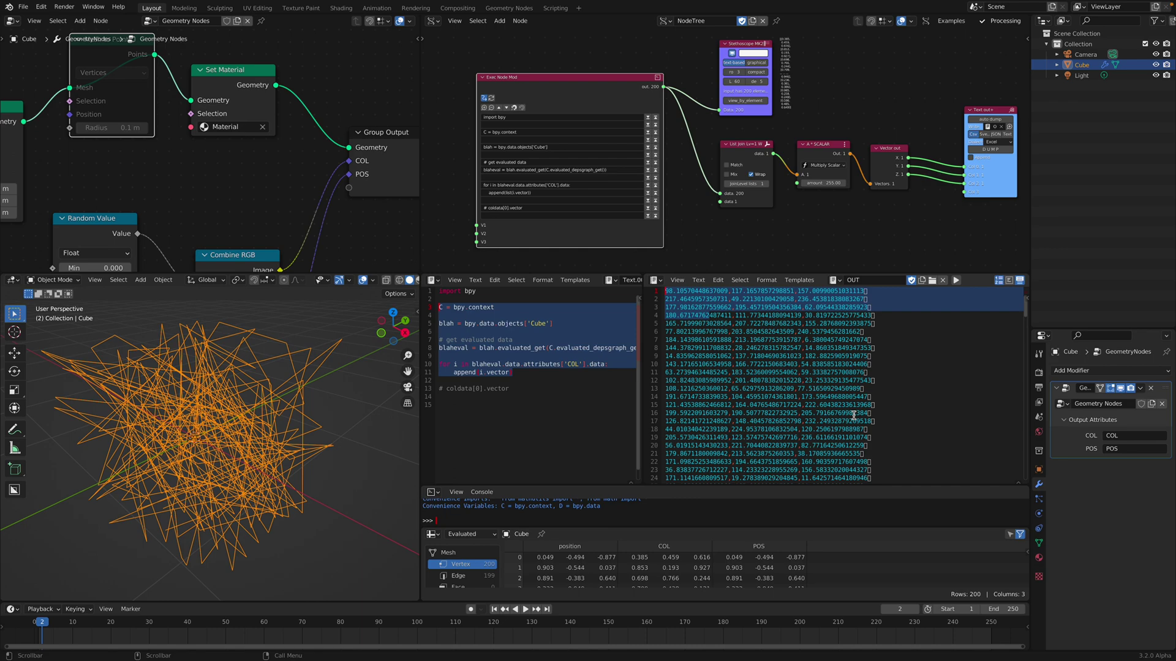
Nudge the List Join node closer into line while following its connection from the Exec Node Mod node
mouse_move(729, 216)
middle_down()
mouse_move(727, 206)
mouse_move(710, 219)
middle_up()
scroll(712, 209, up, 1)
drag(724, 154, 719, 146)
scroll(613, 131, up, 1)
middle_drag(589, 129, 629, 119)
scroll(574, 119, up, 1)
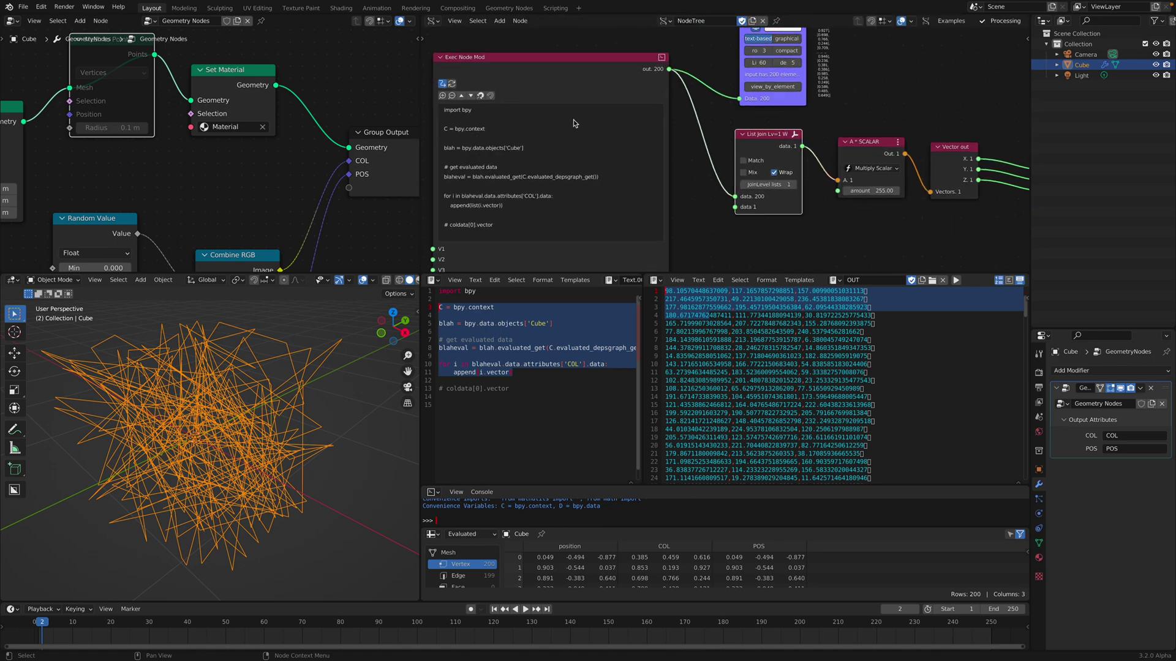
middle_drag(515, 82, 551, 68)
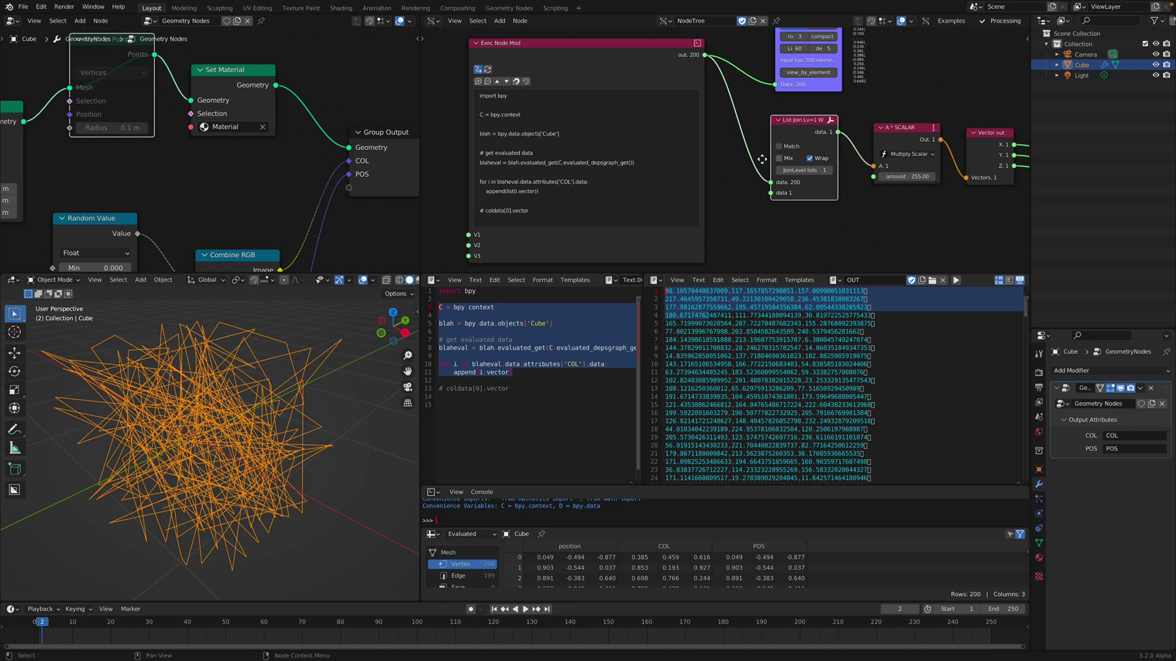
middle_drag(762, 160, 677, 166)
drag(715, 129, 708, 124)
middle_drag(709, 126, 677, 129)
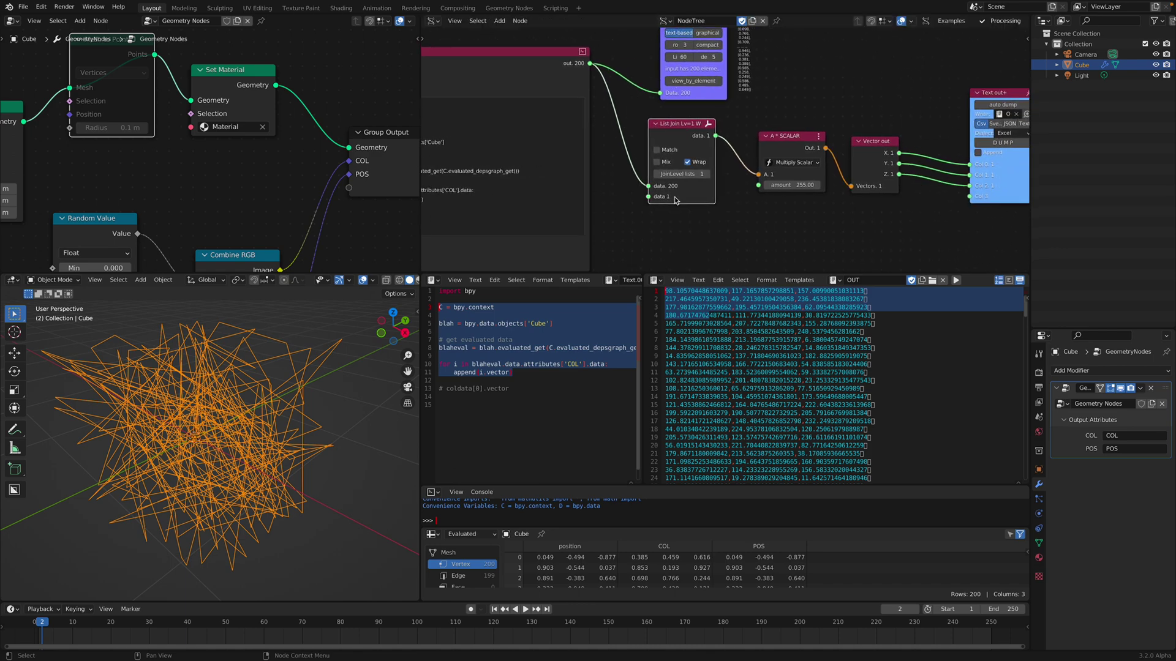
Examine the A * SCALAR node's amount and slightly reposition the A * SCALAR and Text out+ nodes
drag(790, 137, 776, 127)
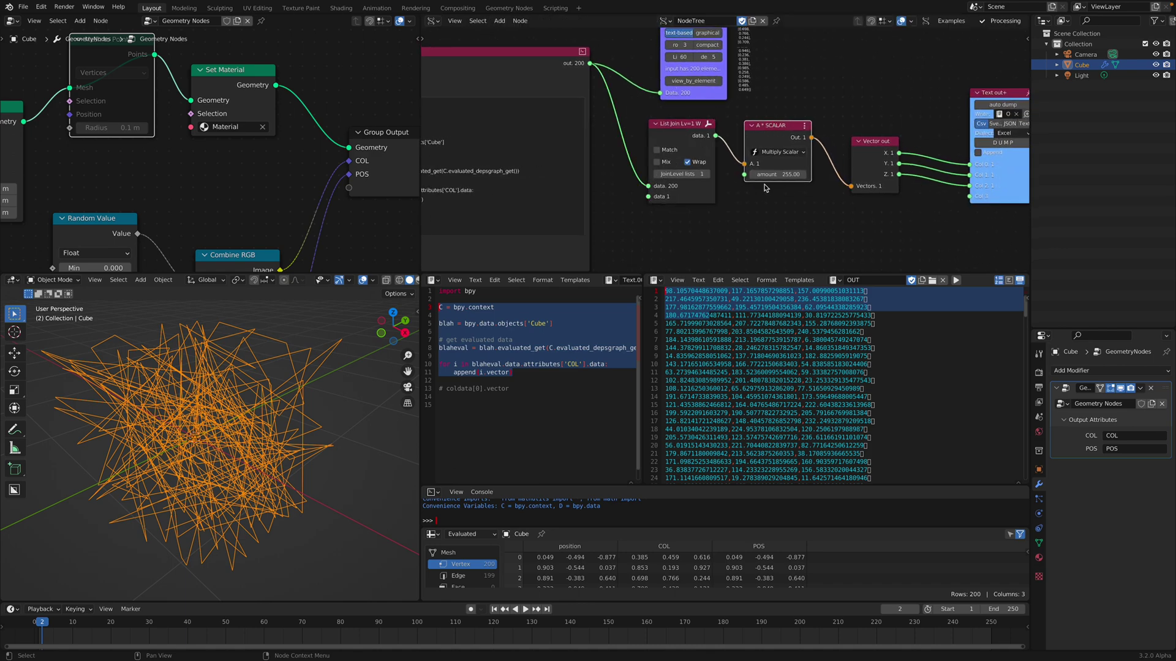
middle_drag(794, 175, 744, 167)
scroll(727, 149, up, 3)
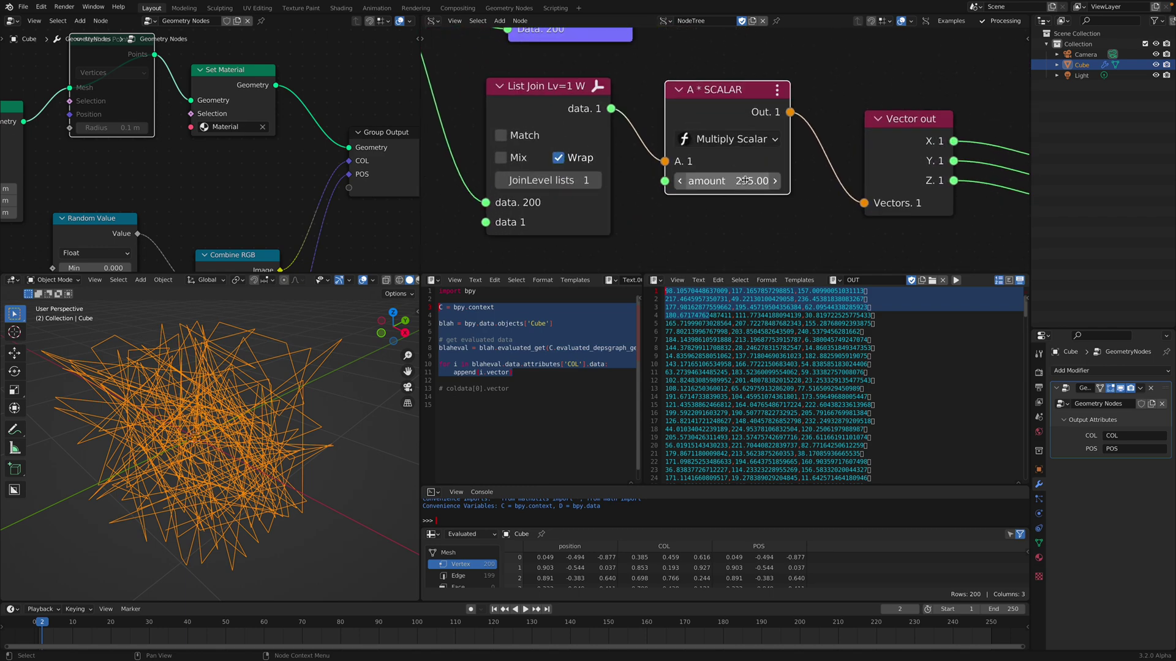
scroll(712, 164, down, 3)
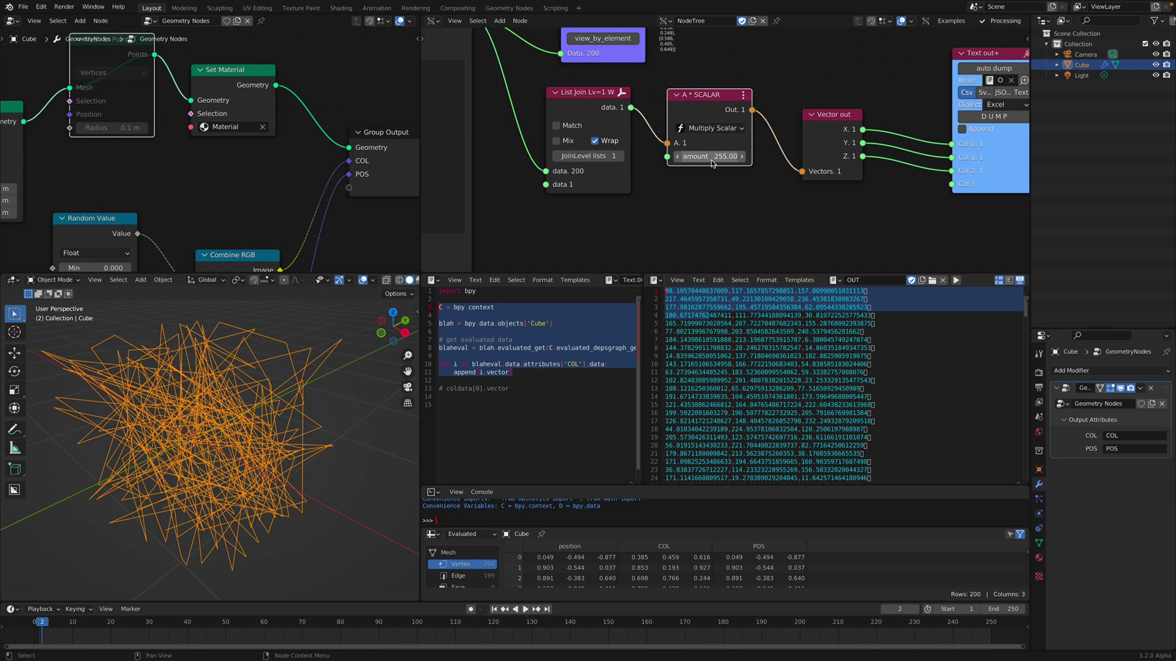
scroll(748, 166, down, 2)
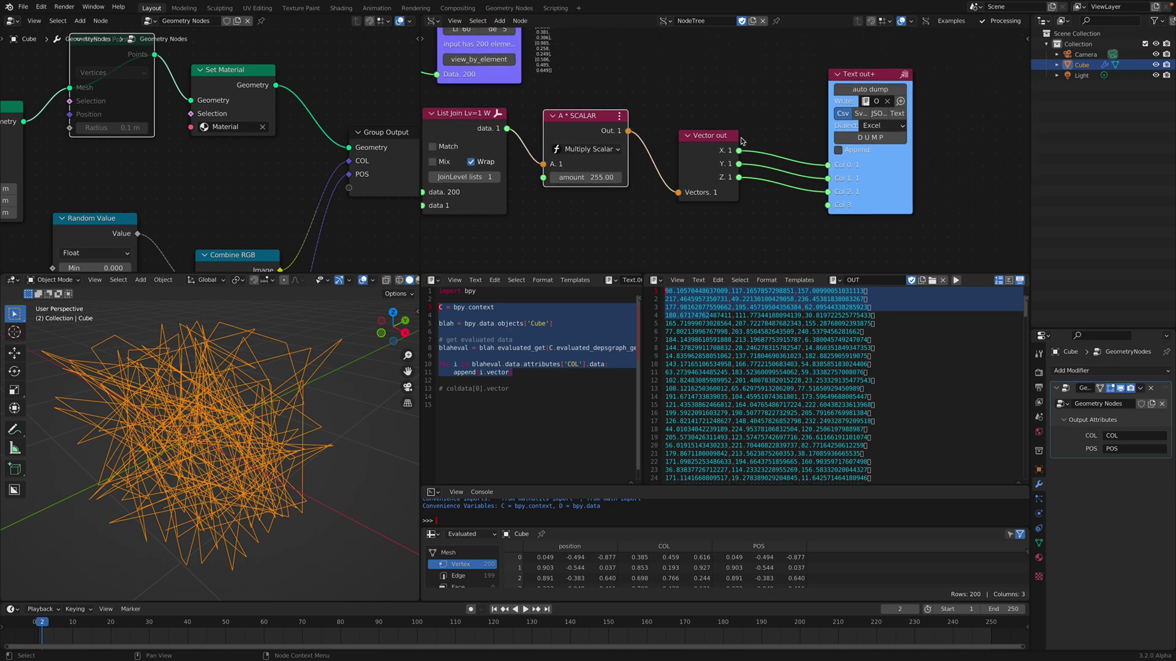
drag(845, 181, 837, 177)
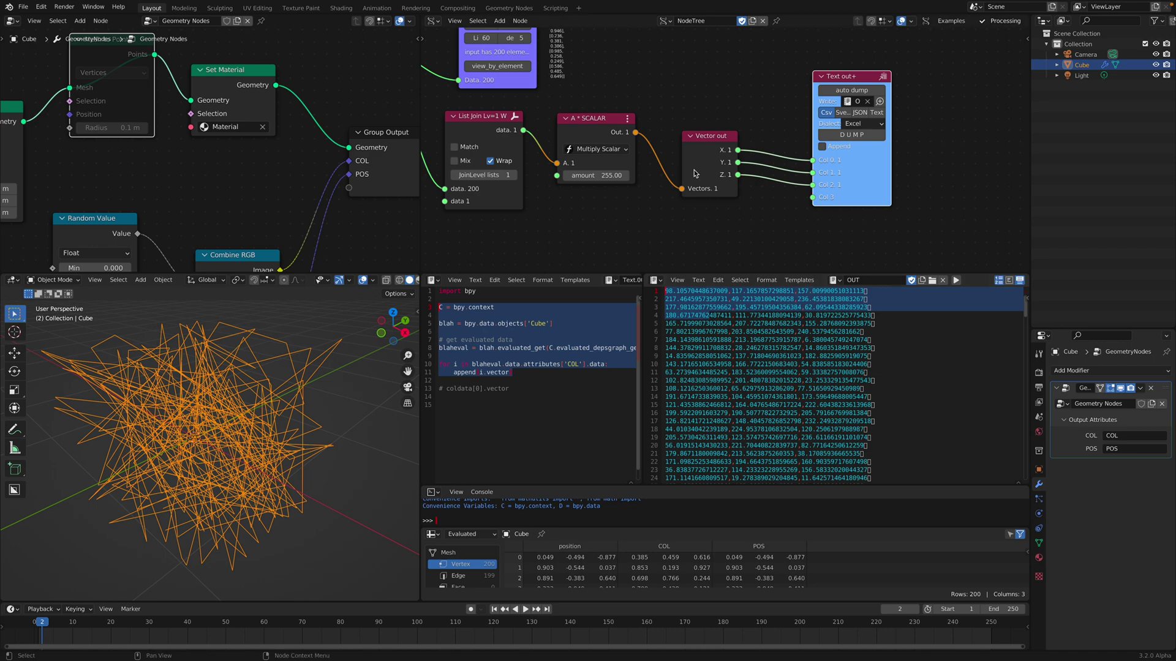
Duplicate the Exec Node Mod node and place the copy below the original
scroll(696, 176, down, 7)
middle_drag(713, 198, 811, 184)
scroll(797, 194, up, 1)
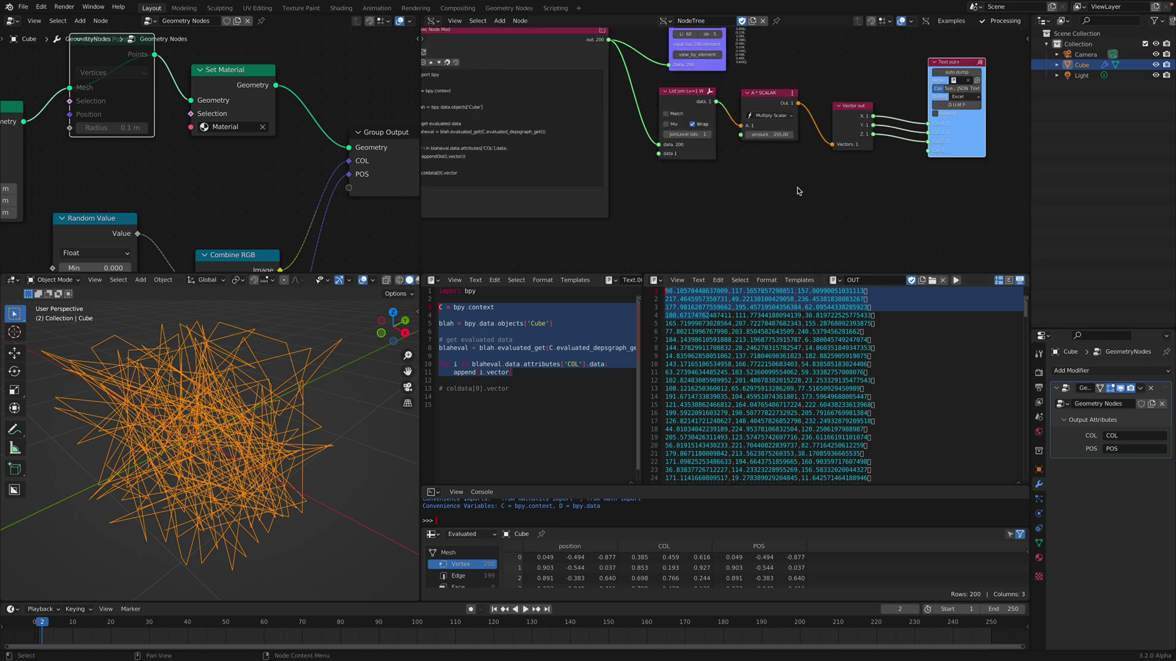
middle_drag(661, 153, 714, 153)
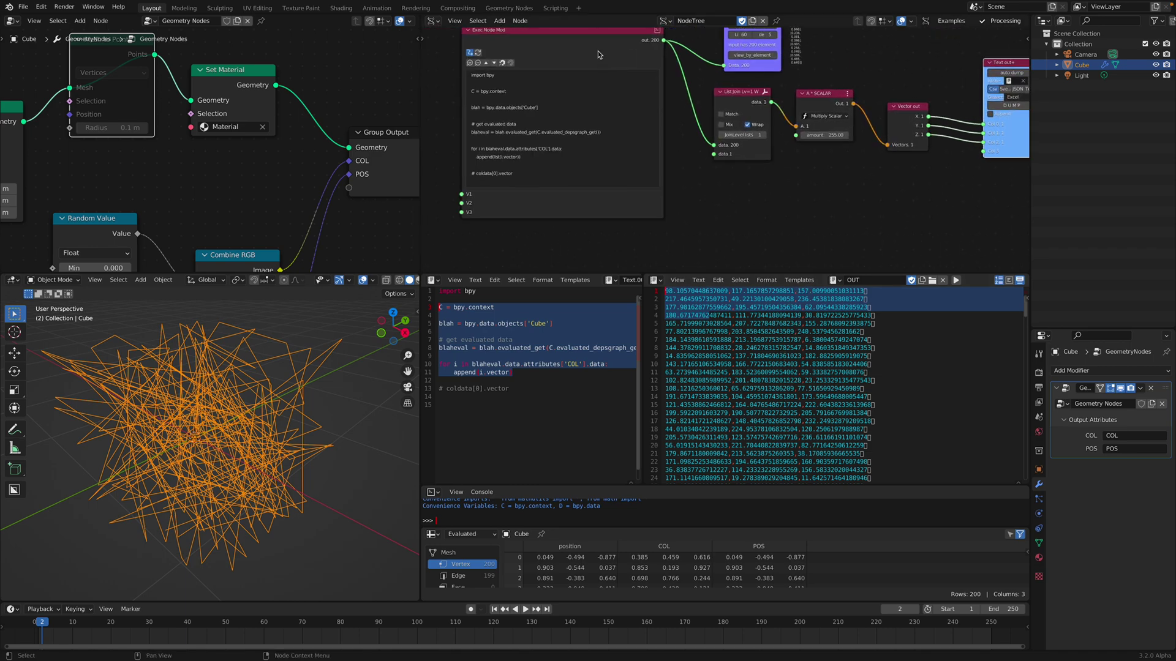
click(596, 47)
scroll(728, 170, down, 1)
middle_drag(731, 206, 725, 151)
key(shift+d)
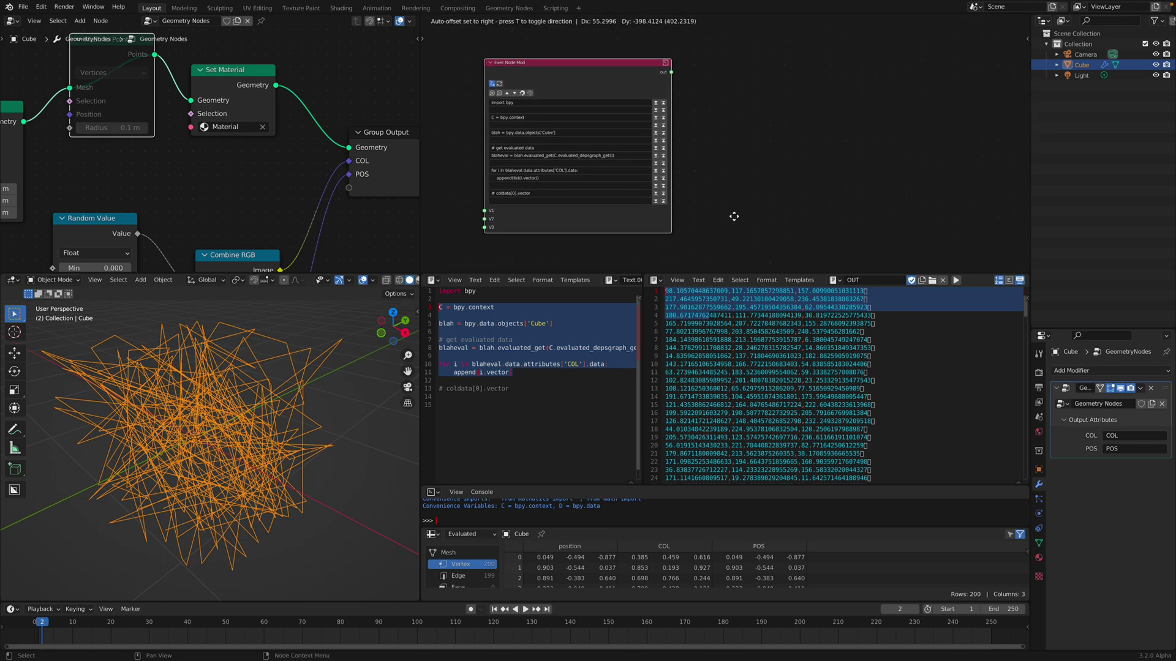
click(733, 206)
Duplicate the Stethoscope node and place the copy beside the duplicated Exec Node Mod node
middle_drag(781, 115, 718, 259)
scroll(751, 218, down, 5)
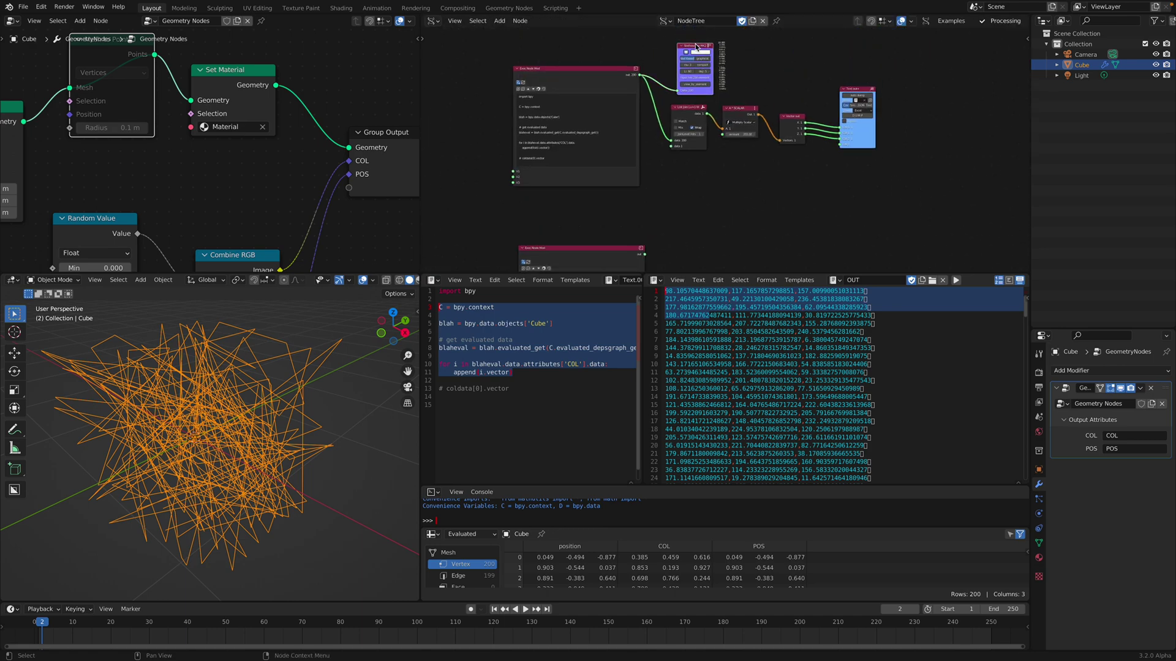
key(shift+d)
click(690, 217)
Change the attribute name in the duplicated Exec Node Mod script to 'POS', matching the geometry nodes group output
middle_drag(690, 217, 709, 100)
scroll(704, 104, up, 5)
middle_drag(582, 180, 631, 86)
scroll(607, 142, up, 4)
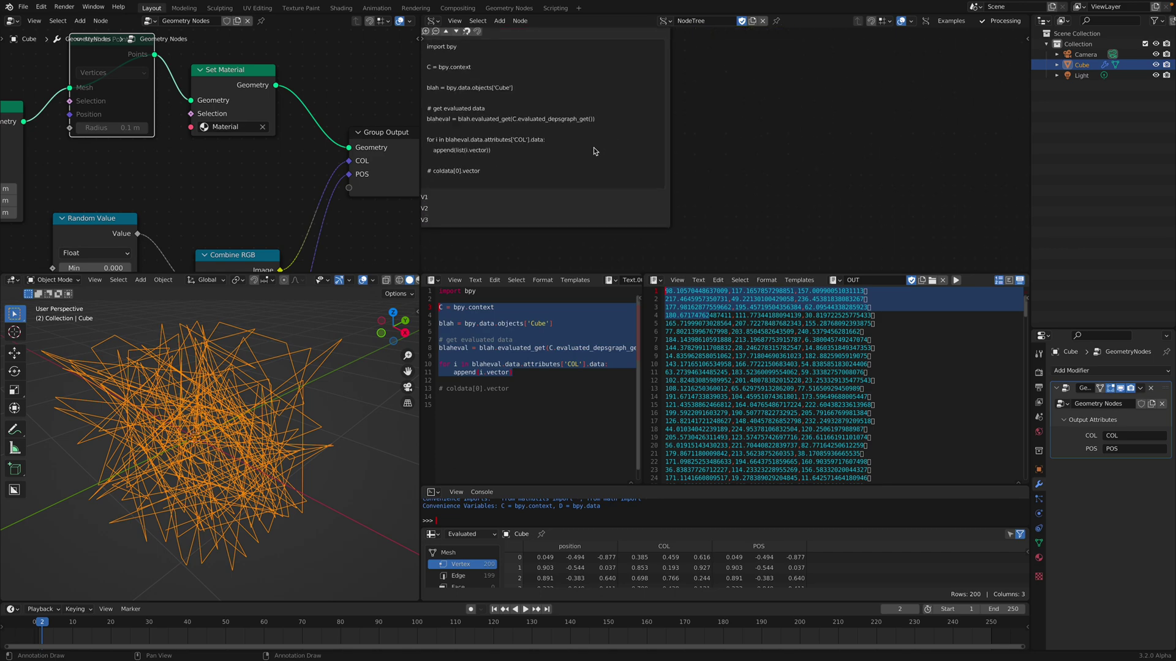
scroll(608, 141, up, 3)
double_click(583, 140)
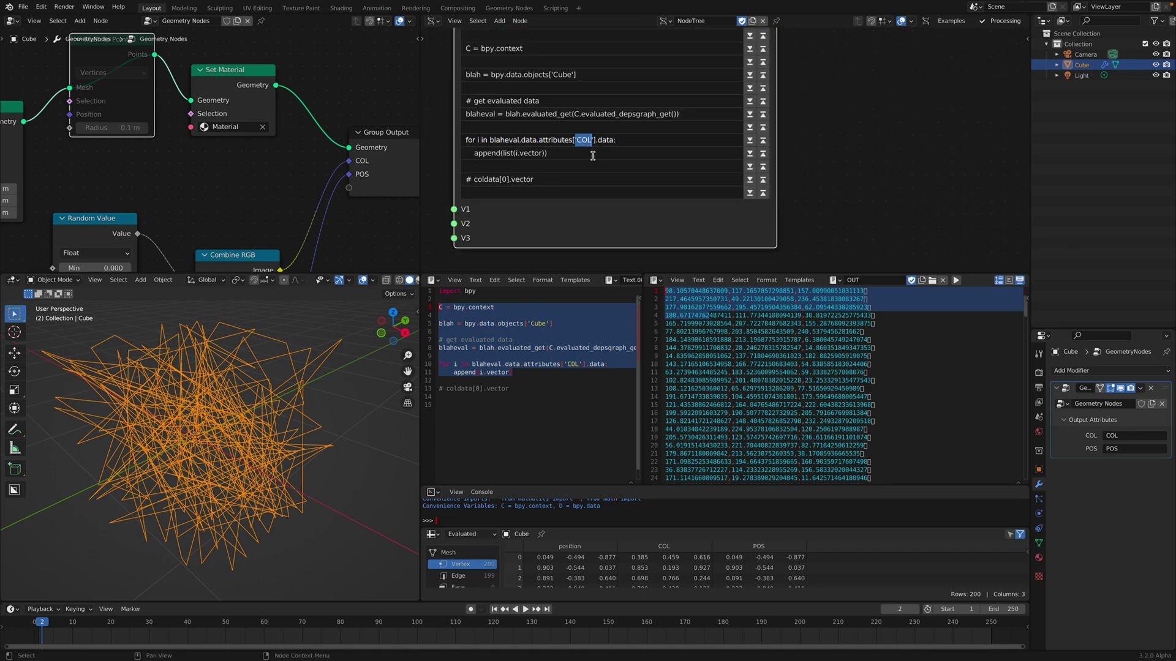
text(POS')
middle_drag(398, 135, 303, 131)
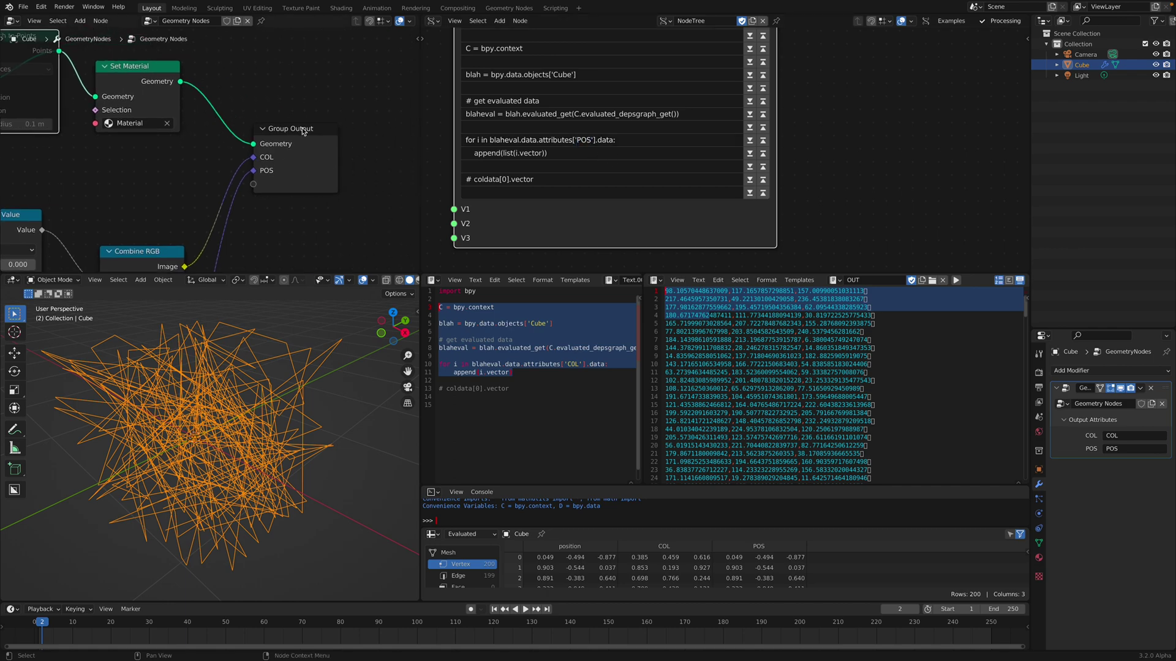
Connect the duplicated Exec Node Mod's output to the Stethoscope copy and move the script node nearer to it
middle_drag(786, 167, 715, 260)
scroll(716, 260, down, 4)
drag(705, 119, 758, 128)
scroll(675, 197, up, 3)
middle_drag(757, 129, 646, 228)
scroll(675, 197, down, 3)
drag(668, 144, 620, 95)
middle_drag(551, 211, 629, 64)
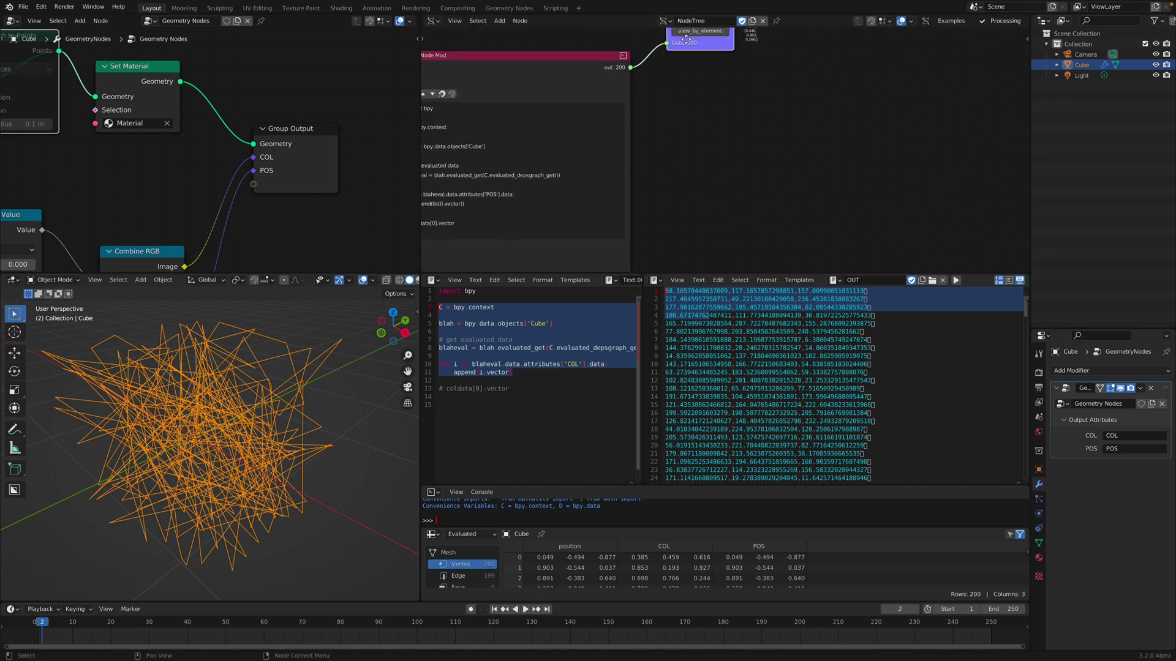
drag(622, 63, 597, 33)
Duplicate the List Join node below the original and connect the POS script node's output to the copy's data input
middle_drag(738, 155, 696, 226)
scroll(696, 226, down, 1)
middle_drag(702, 104, 684, 159)
scroll(682, 159, down, 1)
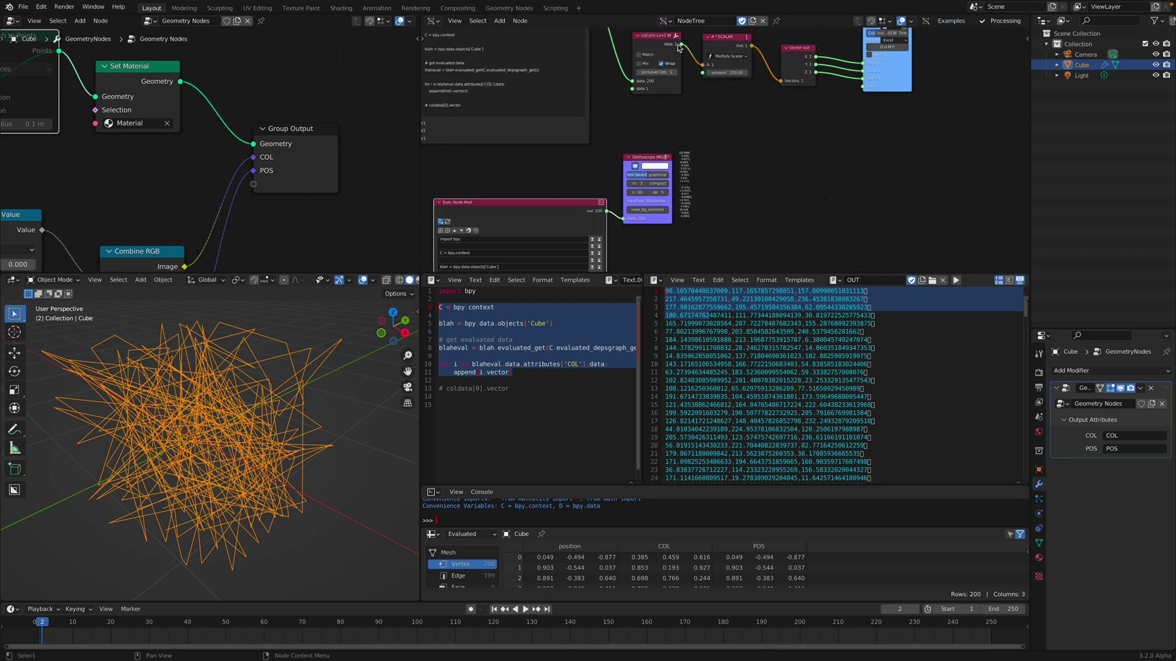
click(661, 43)
key(shift+d)
click(732, 183)
middle_drag(731, 182, 734, 146)
scroll(734, 147, up, 1)
drag(600, 177, 709, 187)
Duplicate the Vector out node, connect the List Join copy's output to its Vectors input, and move it upwards
middle_drag(768, 126, 721, 154)
click(718, 85)
key(shift+d)
click(720, 194)
drag(667, 186, 716, 187)
drag(723, 162, 722, 118)
Feed the POS Vector out's X, Y, Z into Text out+ columns 0-2 and the COL vector's into columns 3-5, and dump the data
middle_drag(738, 174, 695, 213)
scroll(691, 236, up, 3)
drag(701, 210, 762, 131)
drag(700, 219, 762, 153)
drag(698, 123, 762, 174)
drag(698, 143, 762, 184)
click(795, 109)
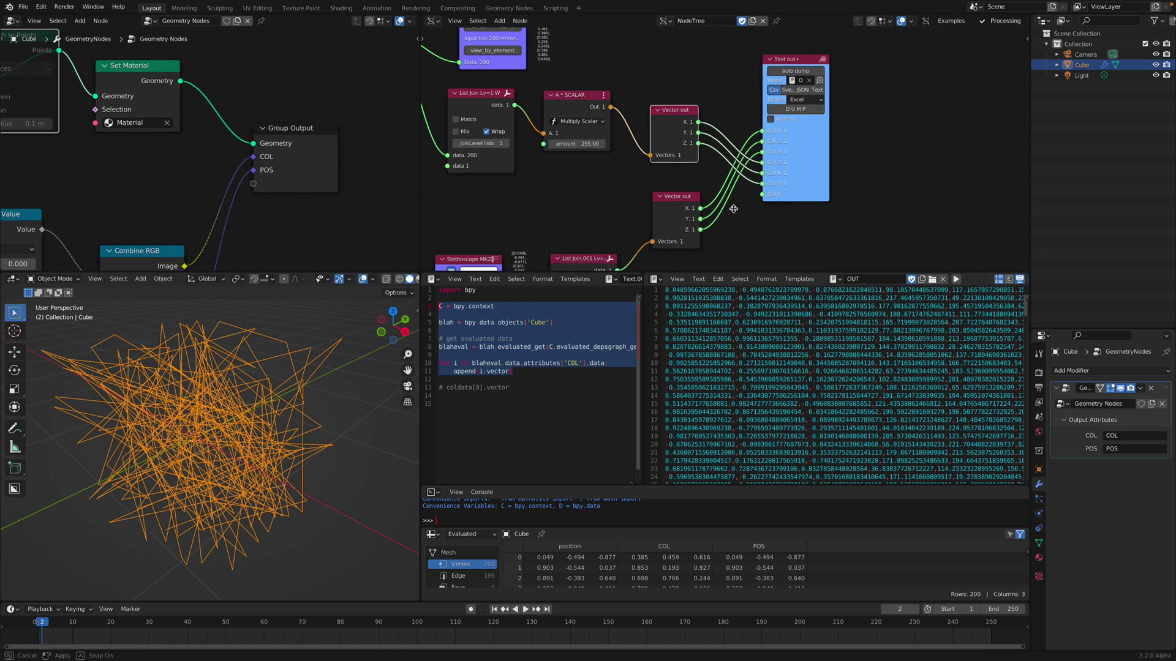
Enlarge the text editor showing OUT so that all six columns of each line fit
drag(741, 274, 741, 212)
drag(419, 416, 297, 415)
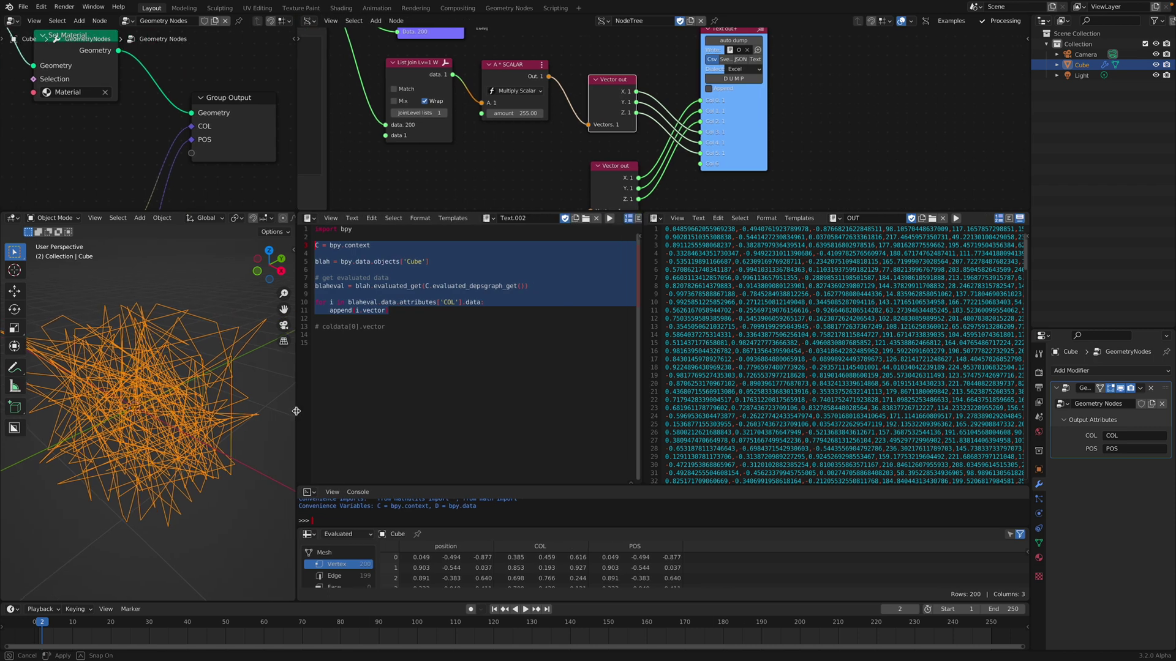
drag(641, 311, 490, 304)
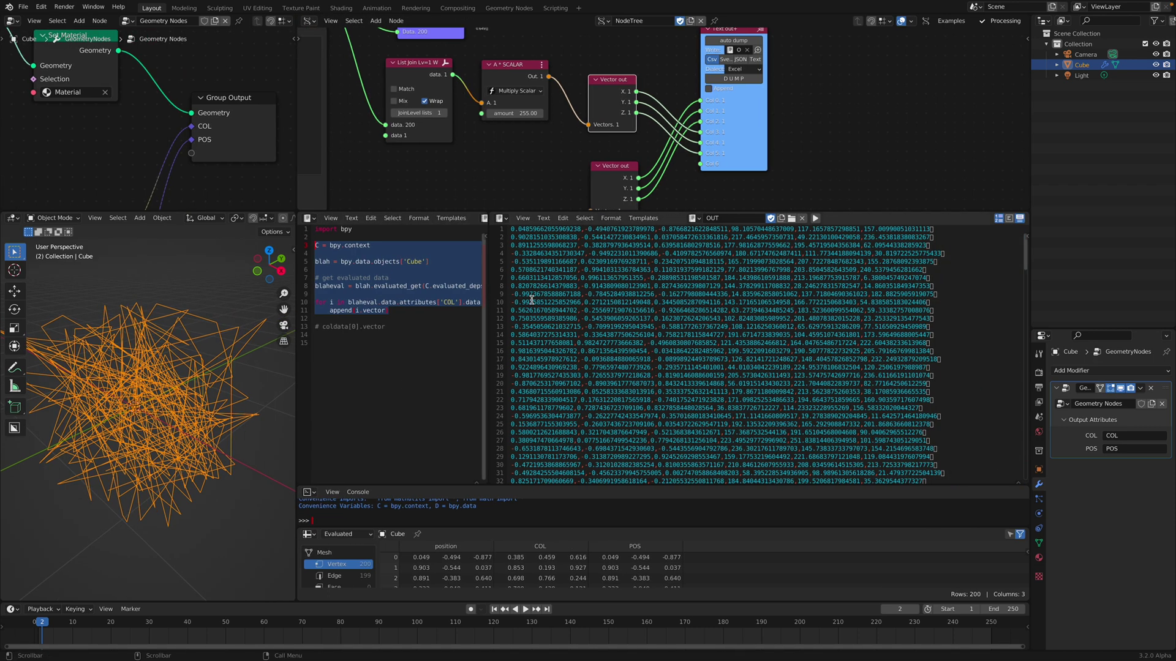
Highlight the three position values and the three colour values on the first line of OUT
click(543, 218)
drag(661, 229, 707, 228)
drag(588, 229, 663, 229)
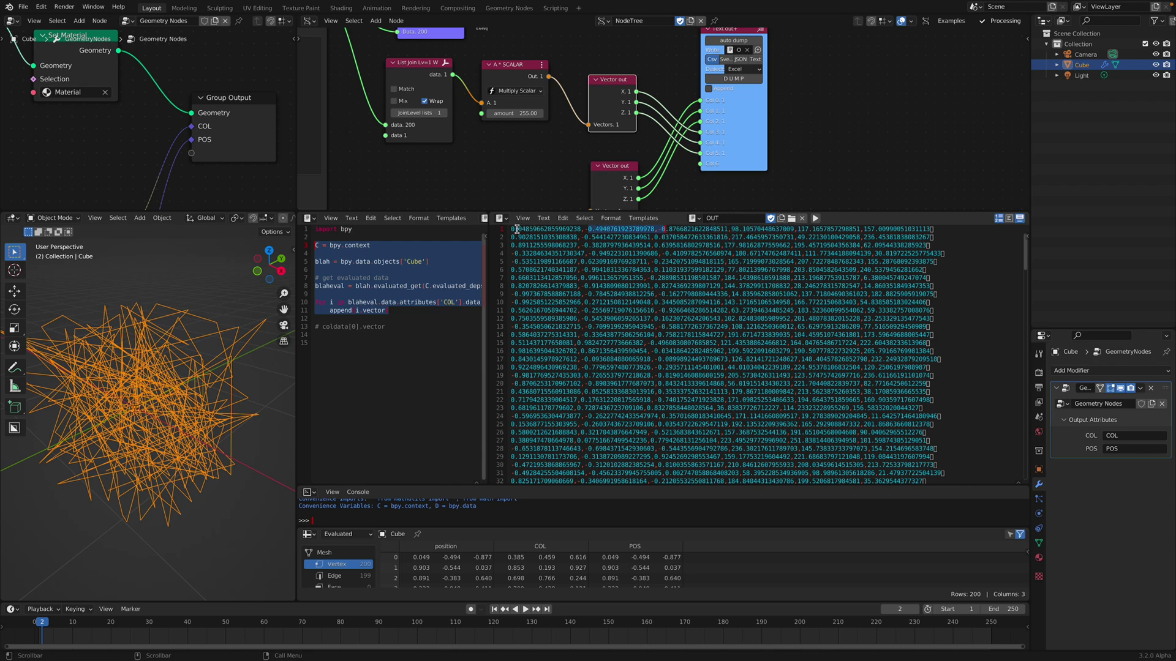
drag(580, 229, 495, 229)
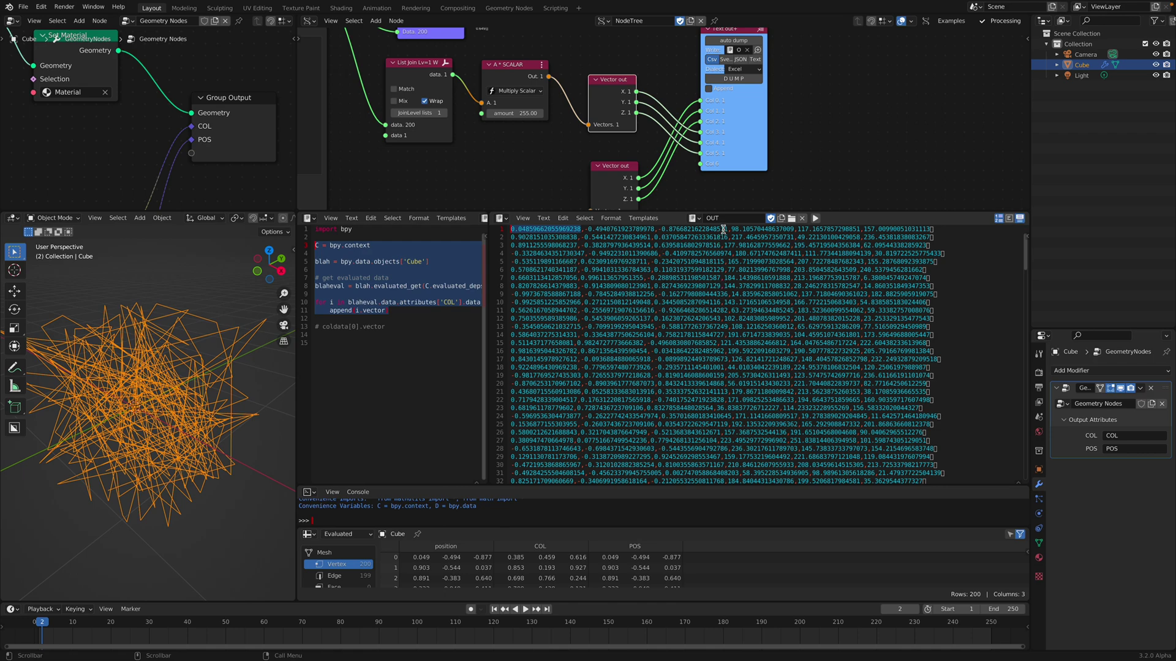
drag(730, 229, 937, 229)
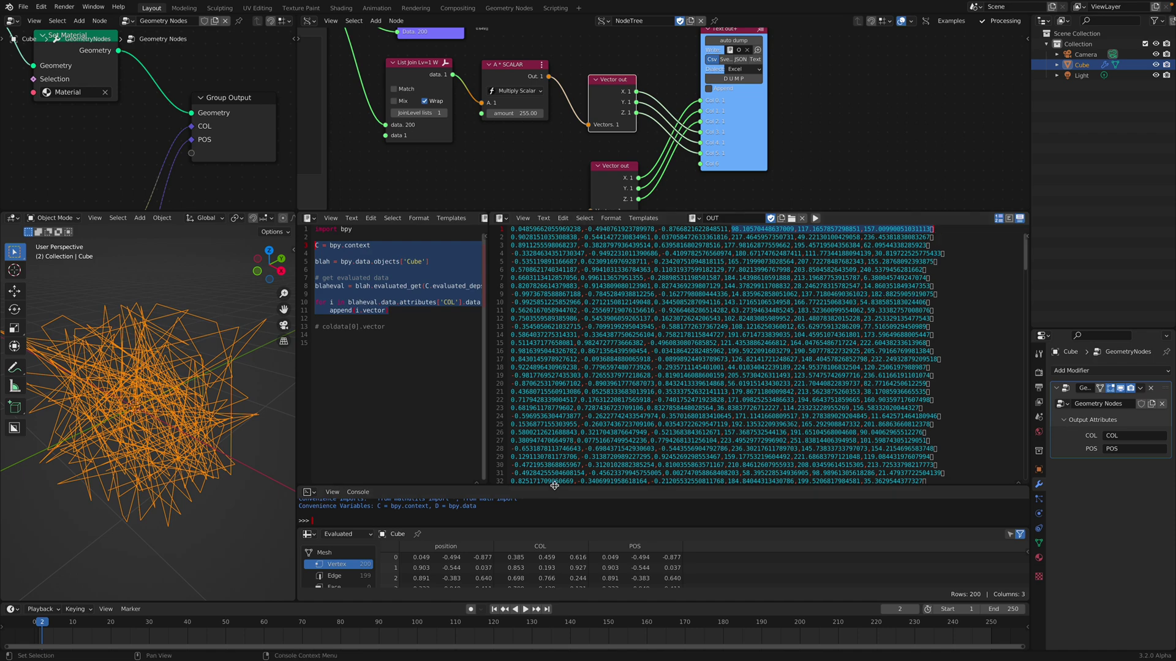
Resize the editor areas to enlarge the 3D viewport and console, and deselect the Cube
drag(554, 488, 480, 360)
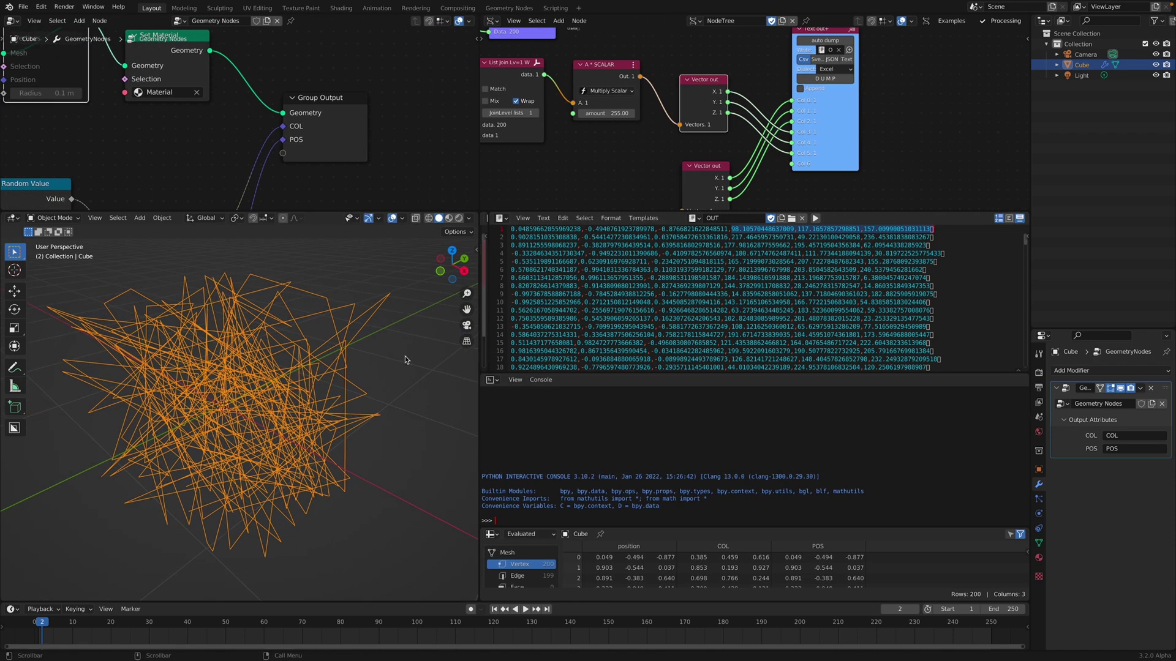
middle_drag(404, 360, 333, 304)
click(370, 365)
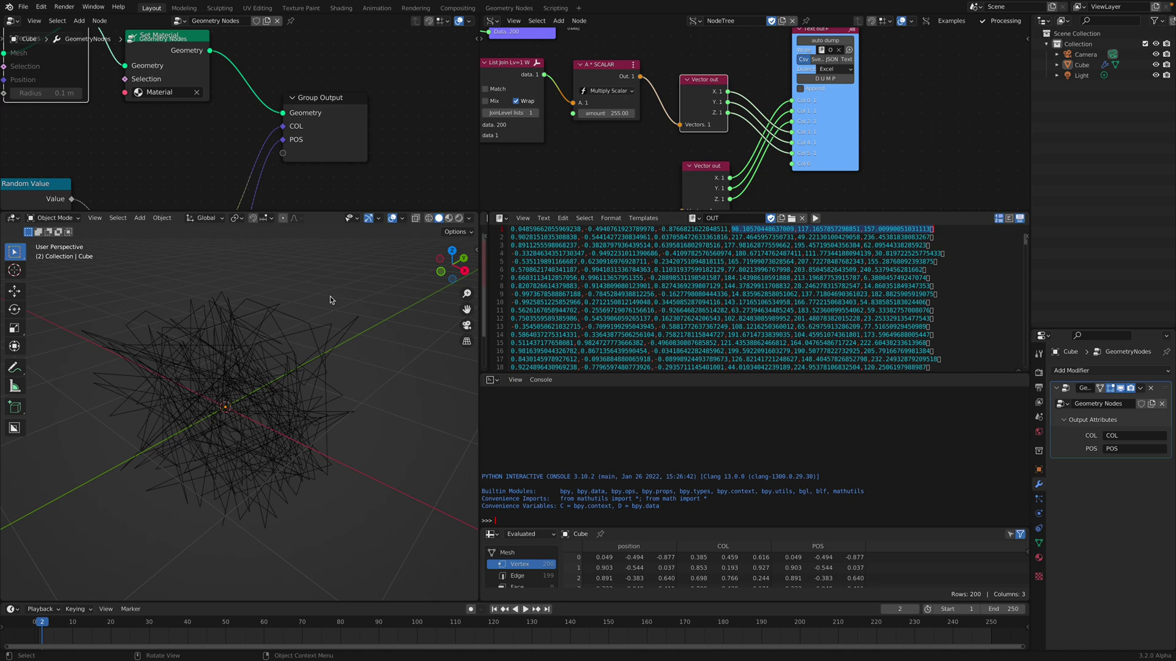
Select the Cube and unmute the Mesh to Points node in its geometry node tree
mouse_move(287, 349)
middle_down()
mouse_move(318, 349)
mouse_move(357, 304)
mouse_move(329, 312)
middle_up()
click(351, 320)
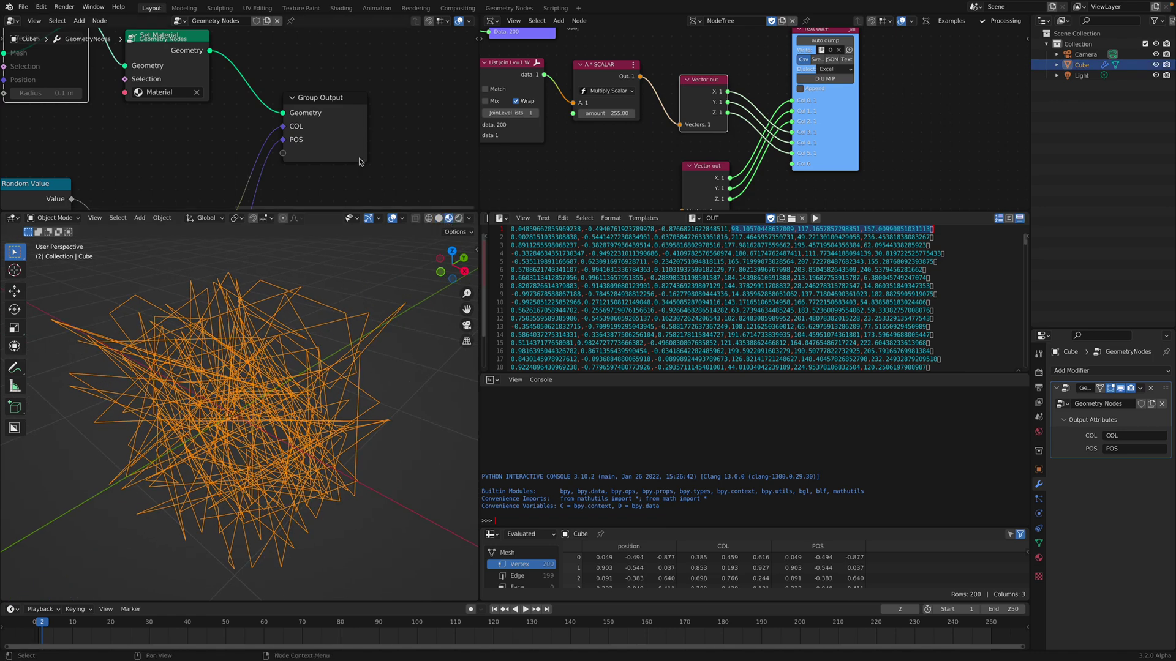
scroll(160, 147, down, 4)
middle_drag(141, 150, 217, 151)
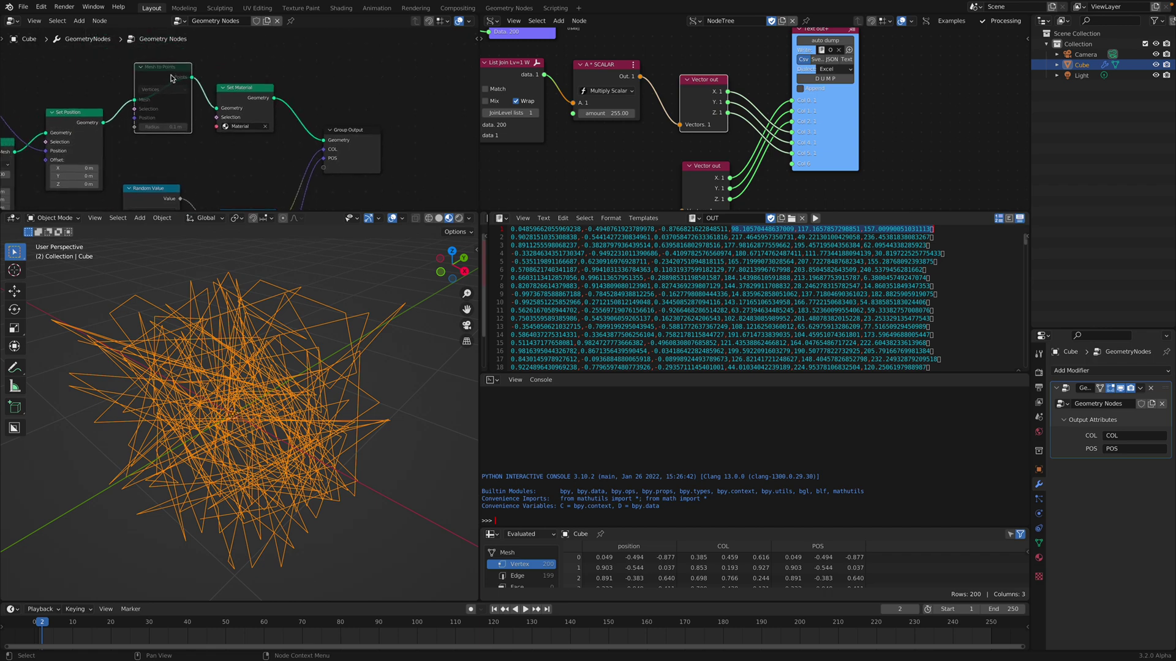
key(m)
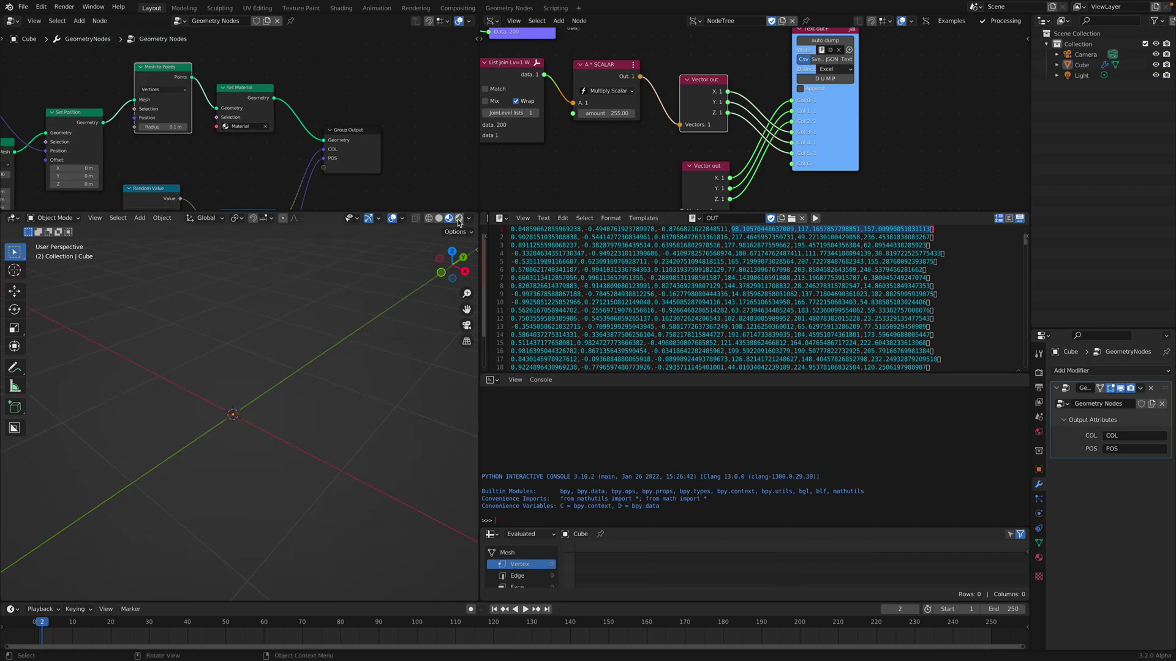
Switch the 3D viewport to Rendered shading to show the coloured points from a slightly different angle
click(459, 220)
middle_drag(398, 280, 385, 279)
scroll(383, 277, down, 1)
middle_drag(277, 323, 283, 288)
scroll(366, 106, down, 3)
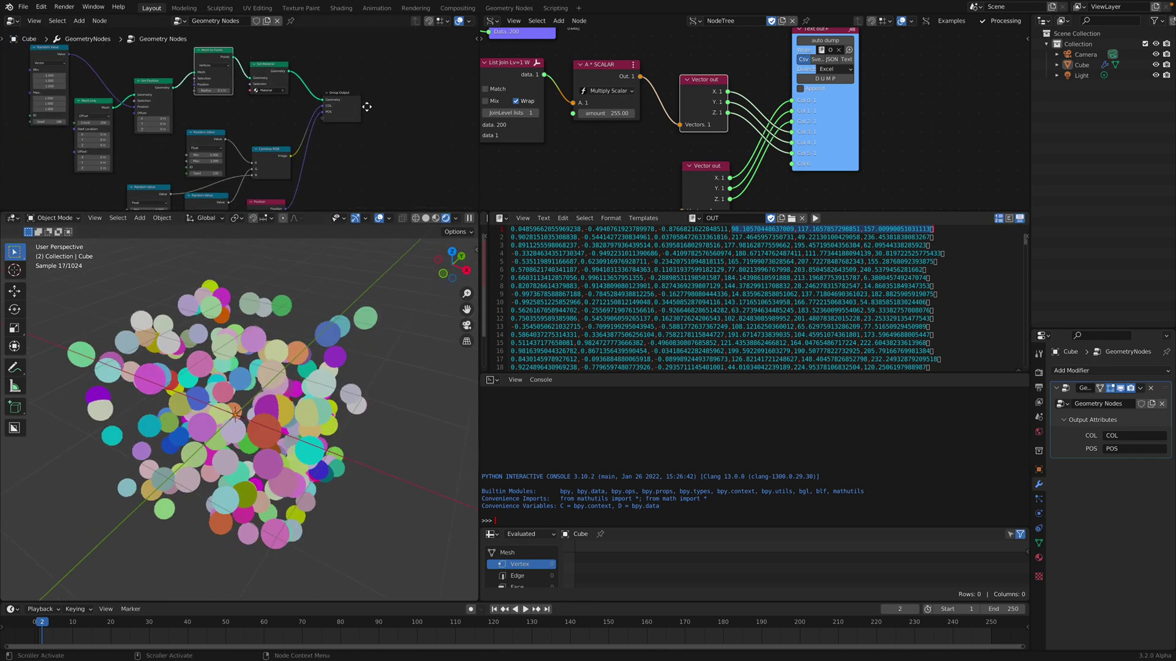
Examine the geometry node tree, the Exec Node Mod script with its downstream output nodes, and the rendered points from other angles
middle_drag(366, 106, 380, 104)
scroll(630, 151, down, 2)
middle_drag(624, 155, 669, 150)
scroll(669, 149, down, 3)
middle_drag(511, 121, 543, 152)
middle_drag(584, 104, 663, 102)
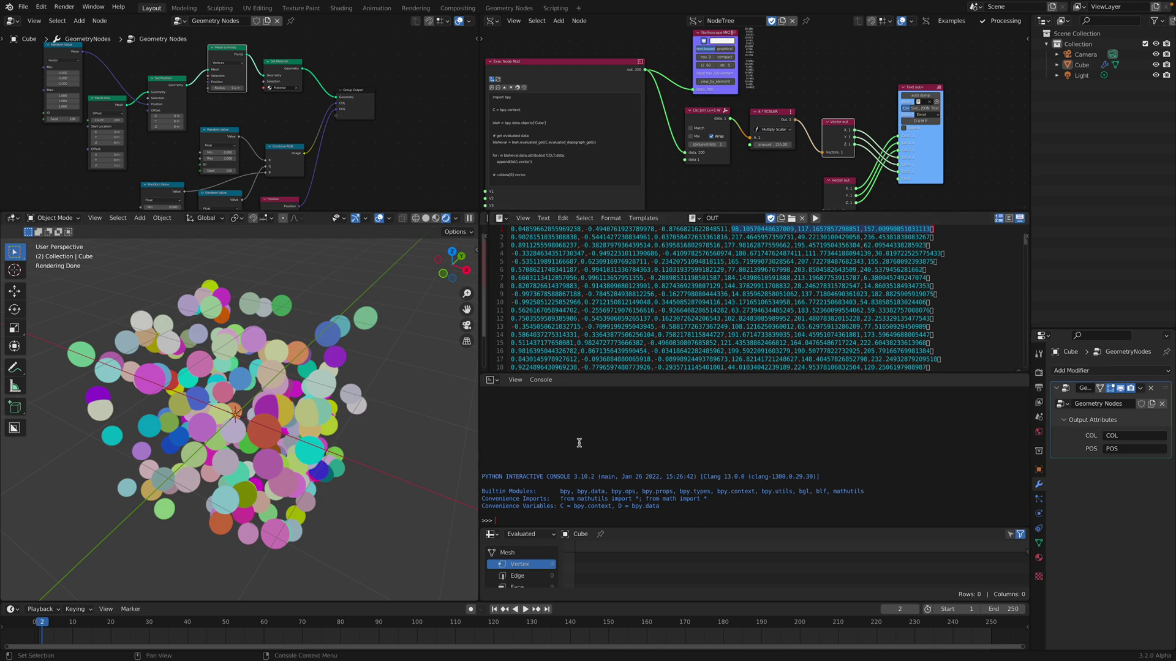
scroll(702, 124, up, 4)
middle_drag(603, 128, 659, 114)
scroll(723, 148, down, 2)
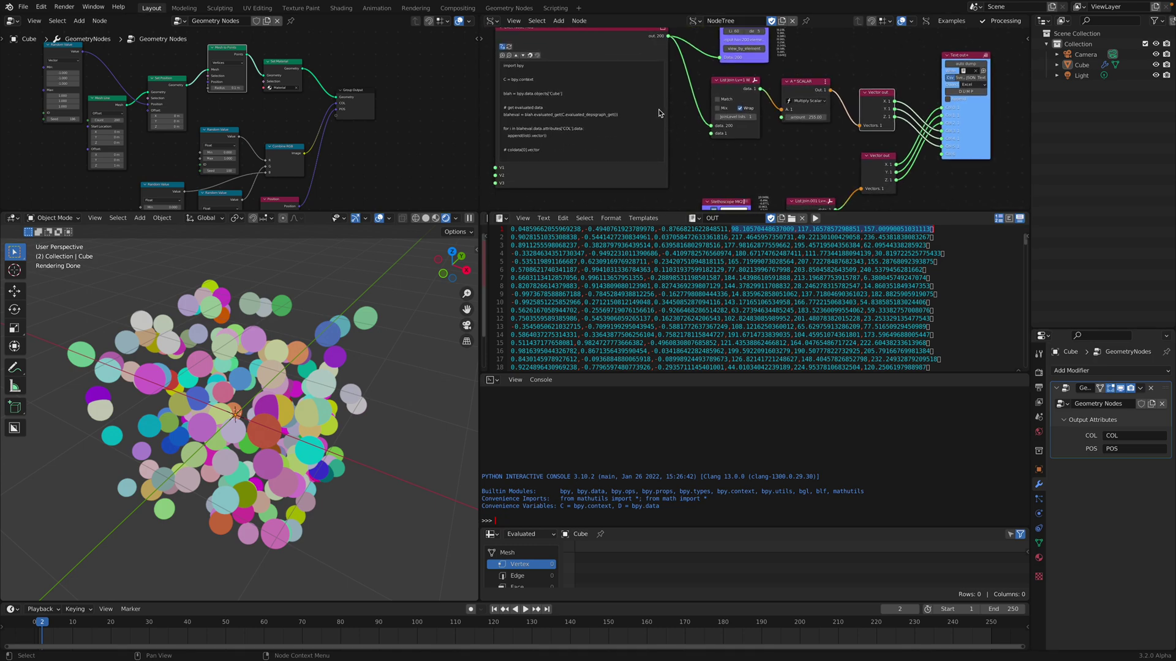
scroll(699, 121, up, 3)
middle_drag(660, 114, 694, 112)
scroll(701, 124, down, 3)
middle_drag(564, 84, 522, 87)
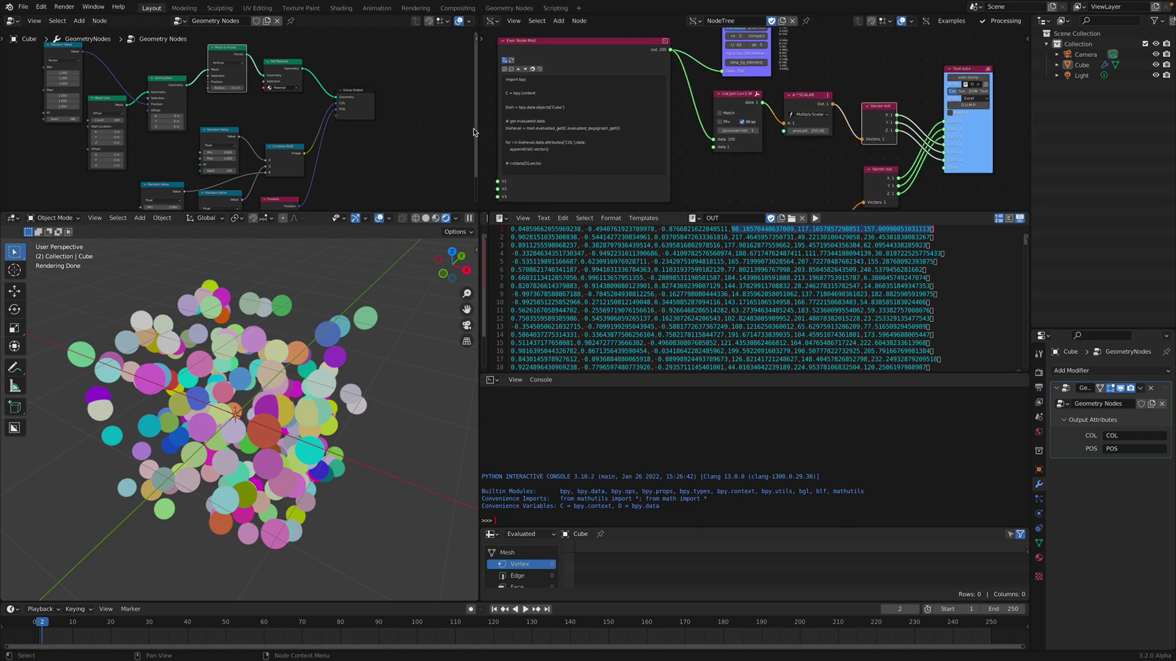
middle_drag(653, 122, 717, 126)
scroll(714, 125, up, 1)
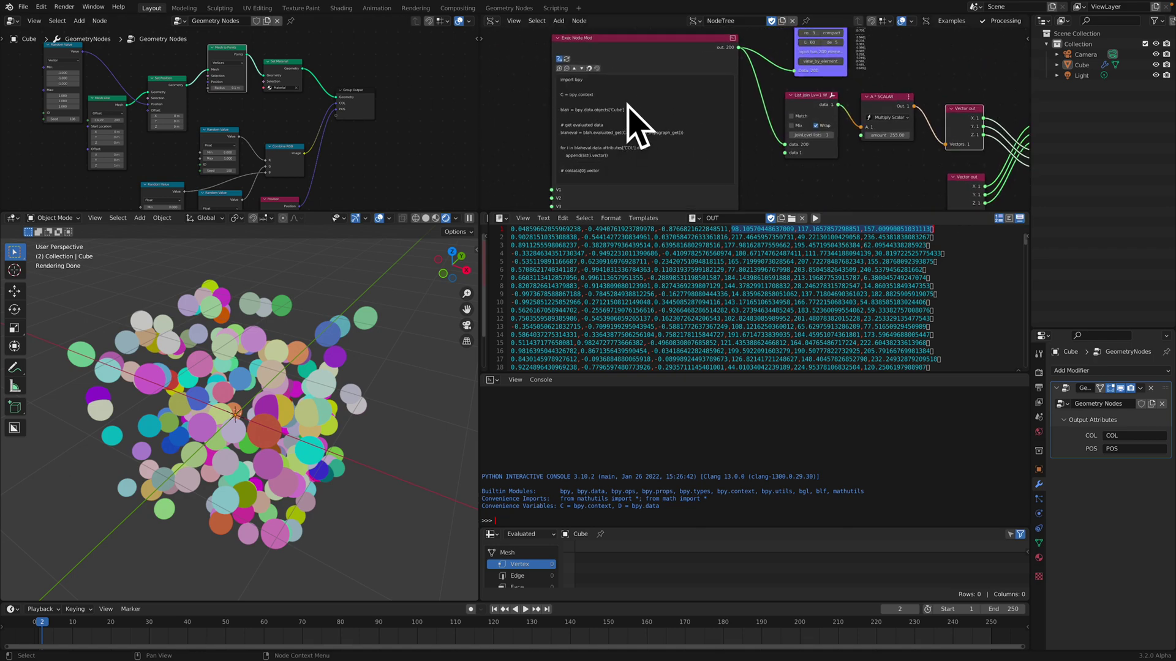
middle_drag(642, 88, 635, 79)
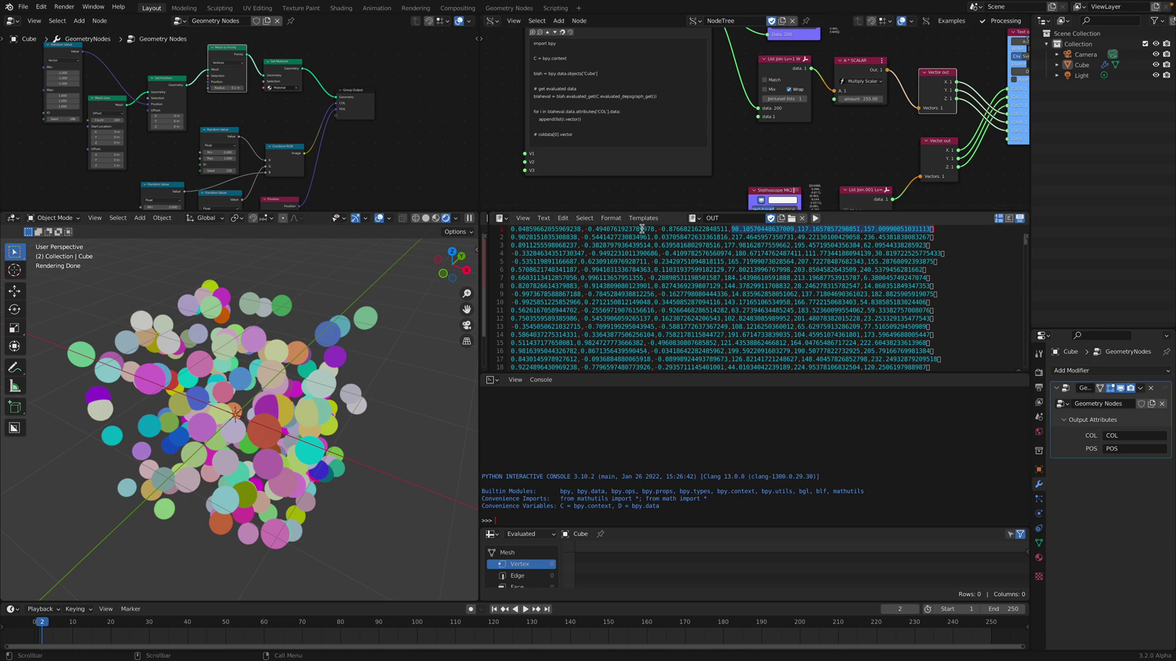
middle_drag(303, 365, 182, 316)
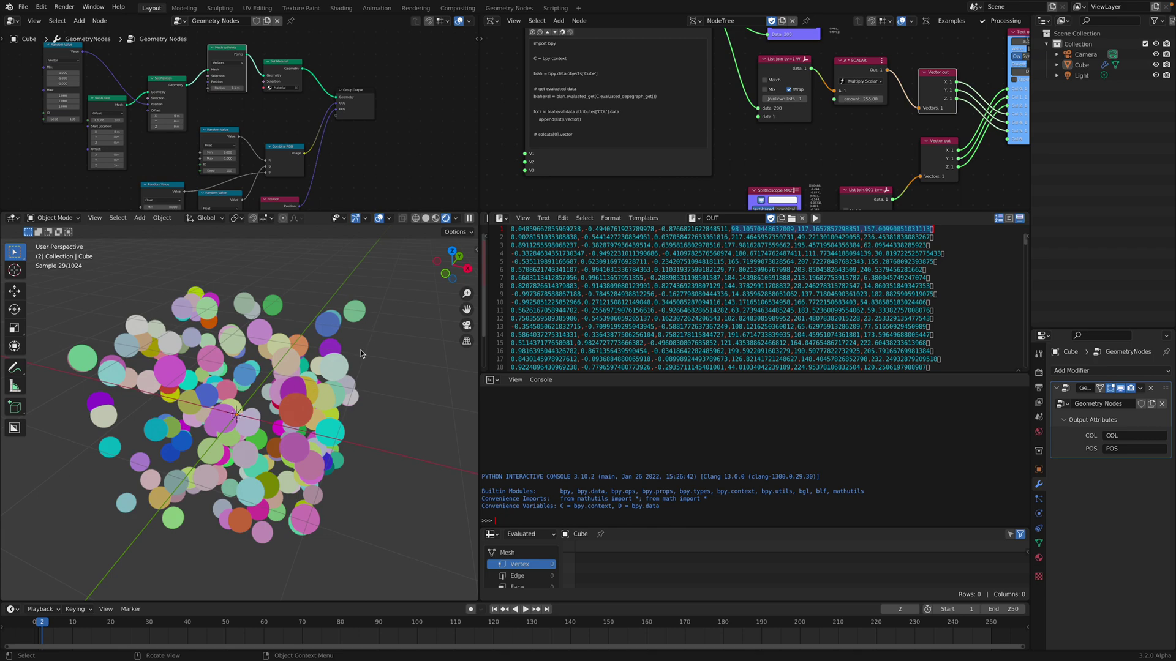
mouse_move(361, 354)
middle_down()
mouse_move(340, 281)
mouse_move(361, 330)
middle_up()
scroll(347, 105, down, 2)
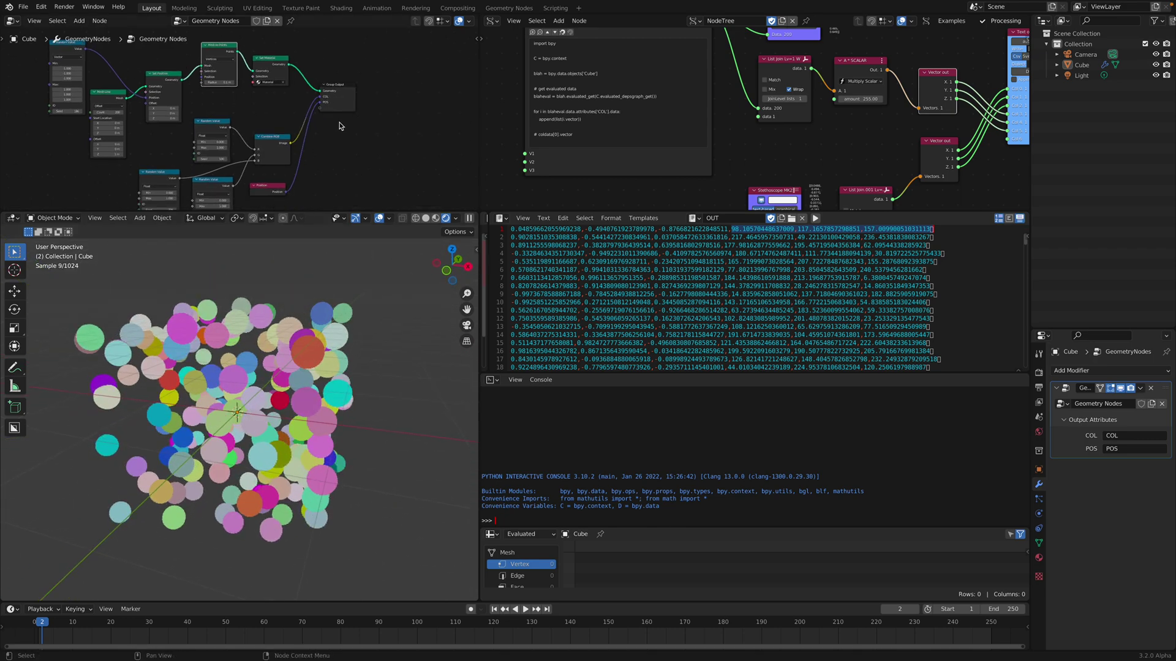